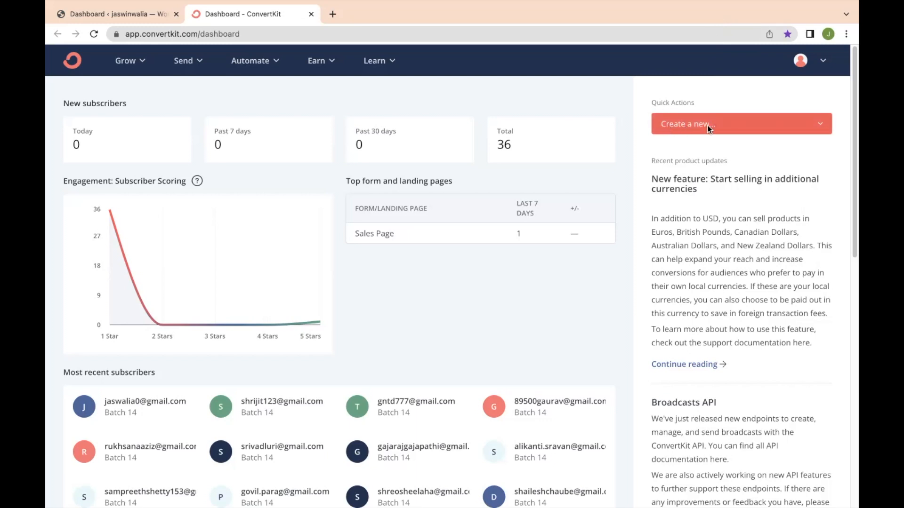
# - Choose Landing page from the Quick Actions 'Create a new...' menu to reach the template gallery
pyautogui.click(733, 127)
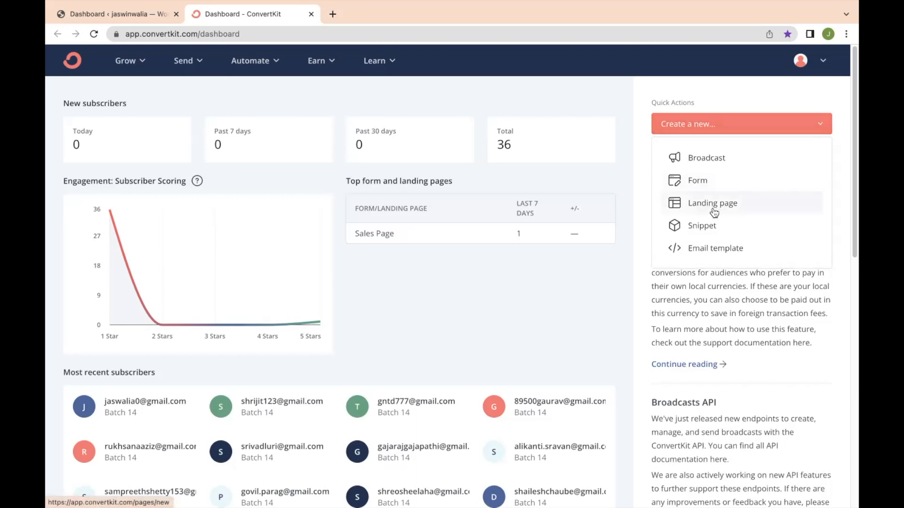
pyautogui.click(544, 270)
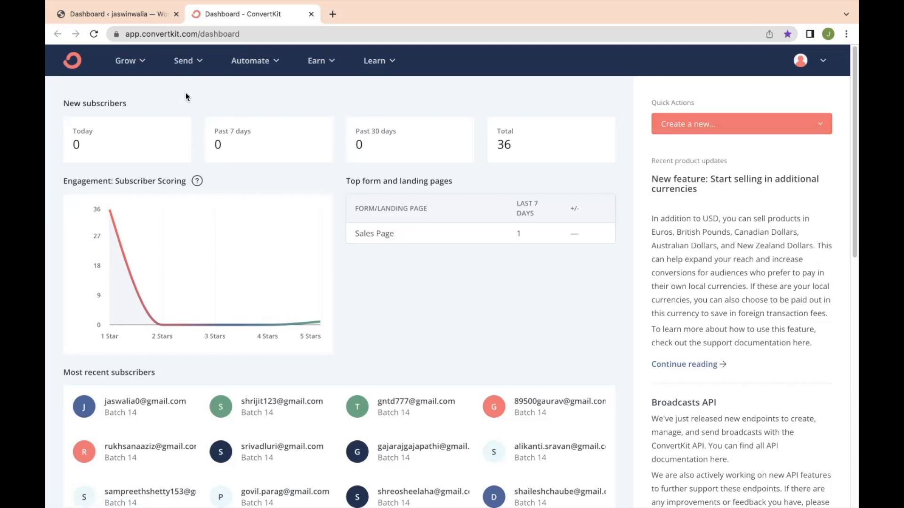
pyautogui.click(141, 65)
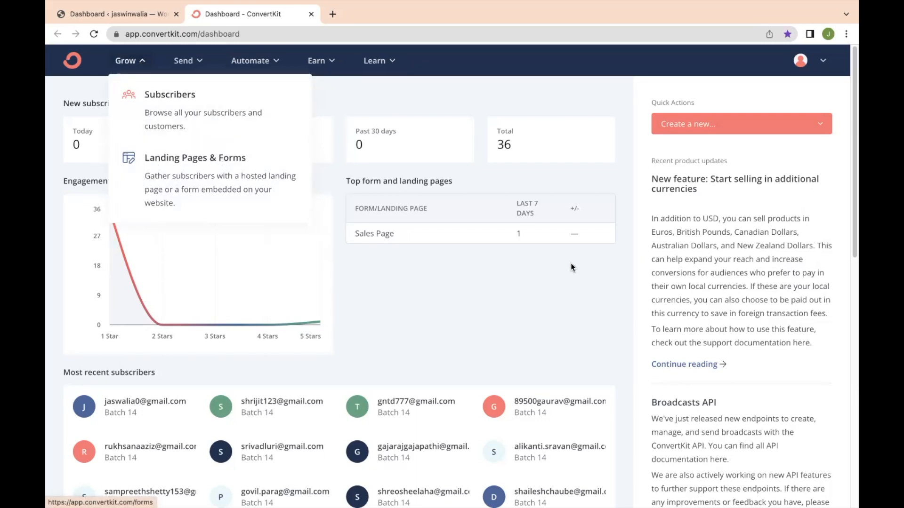
pyautogui.click(729, 125)
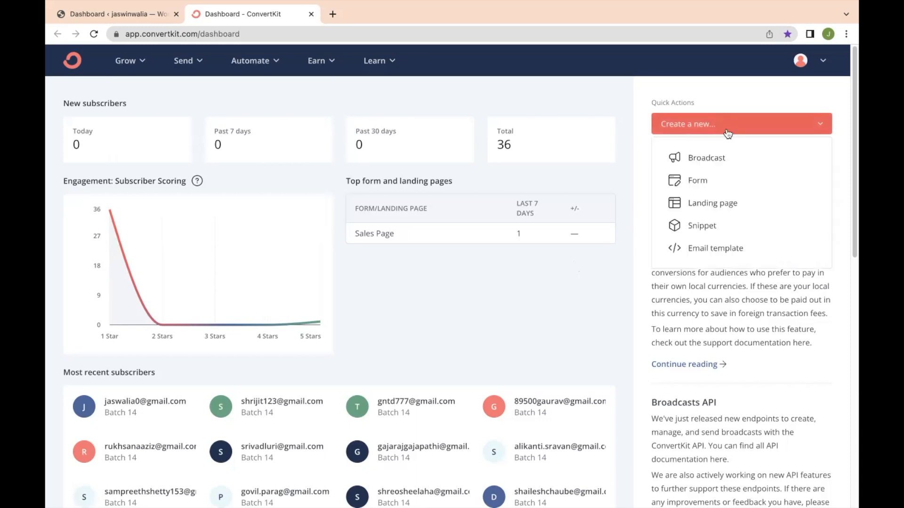
pyautogui.click(714, 214)
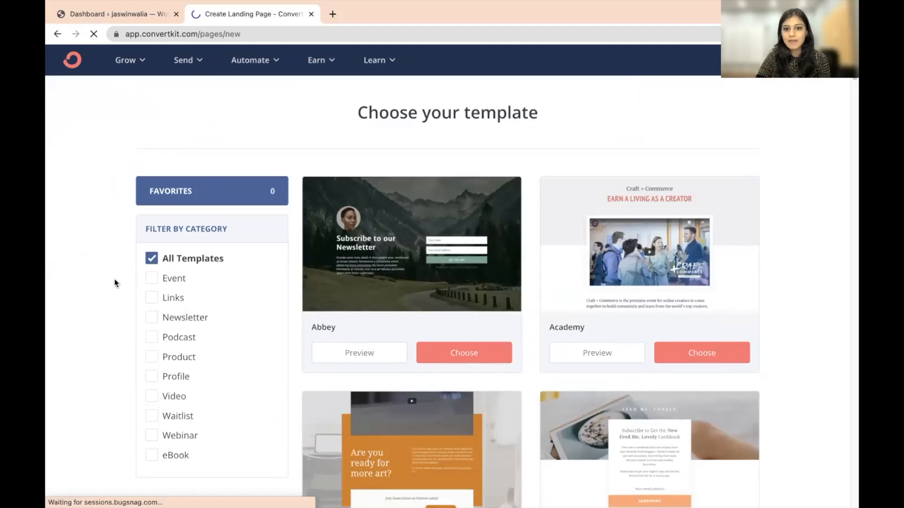
# - Tick the Webinar and eBook category filters in the template gallery
pyautogui.scroll(-15, 115, 282)
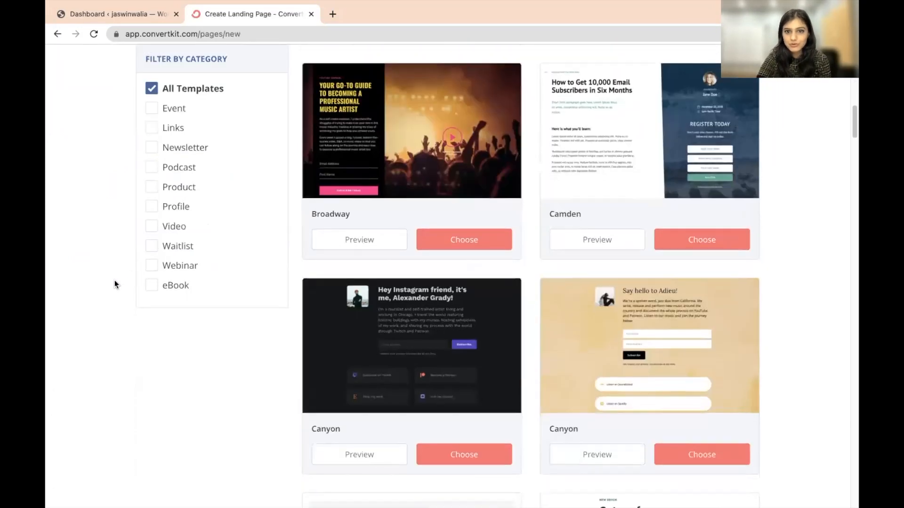
pyautogui.scroll(-12, 115, 280)
pyautogui.scroll(15, 114, 281)
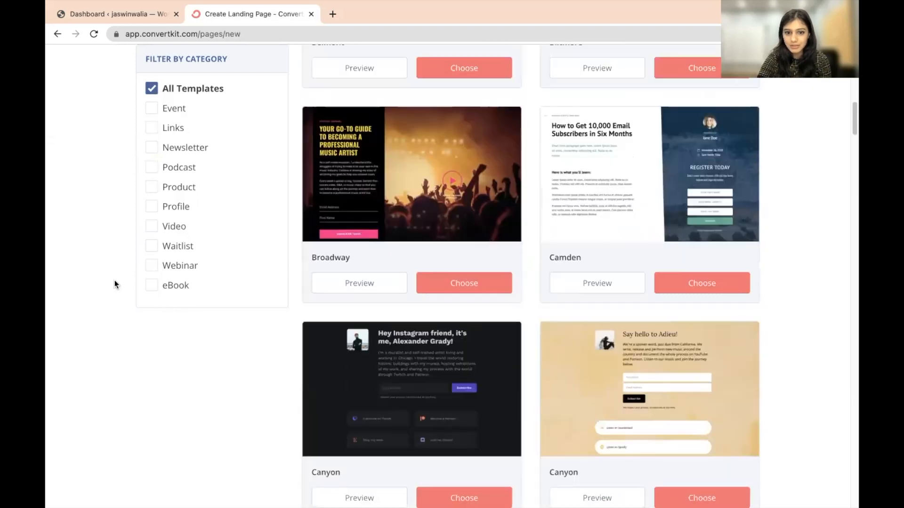
pyautogui.scroll(3, 114, 280)
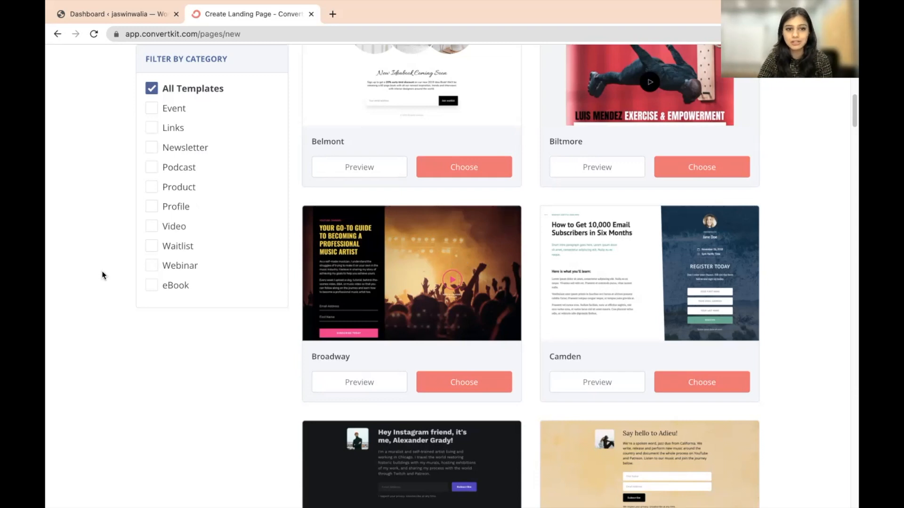
pyautogui.scroll(8, 102, 270)
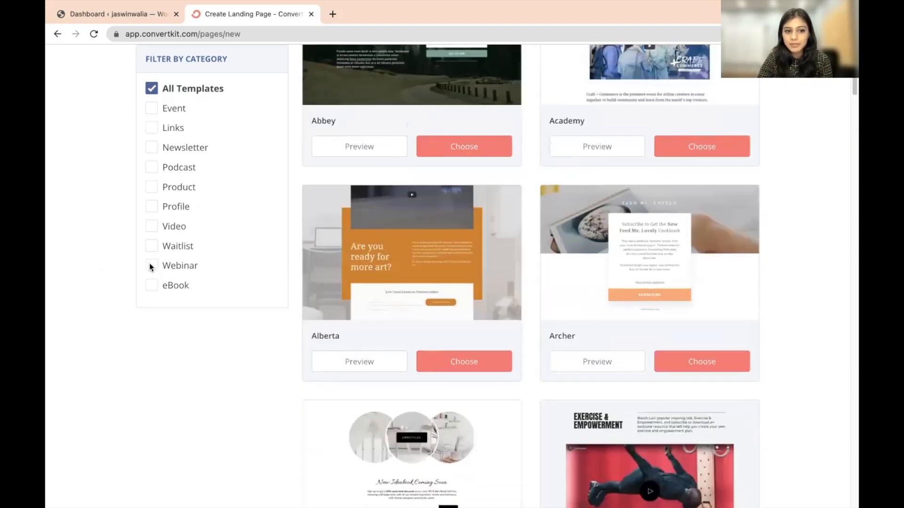
pyautogui.click(150, 265)
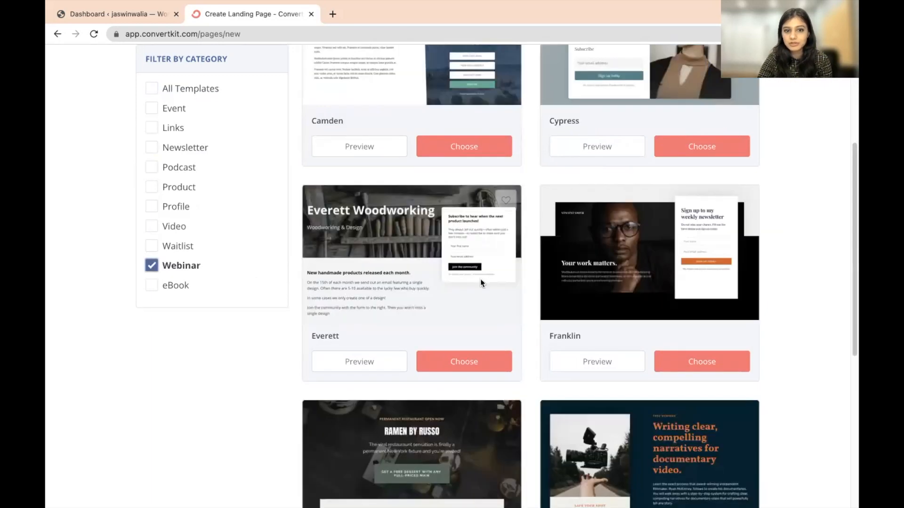
pyautogui.scroll(-10, 478, 281)
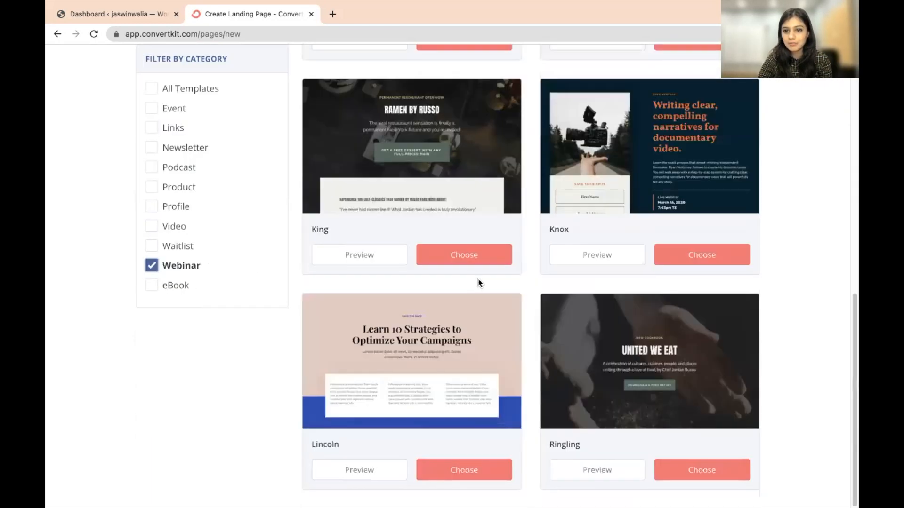
pyautogui.scroll(11, 477, 281)
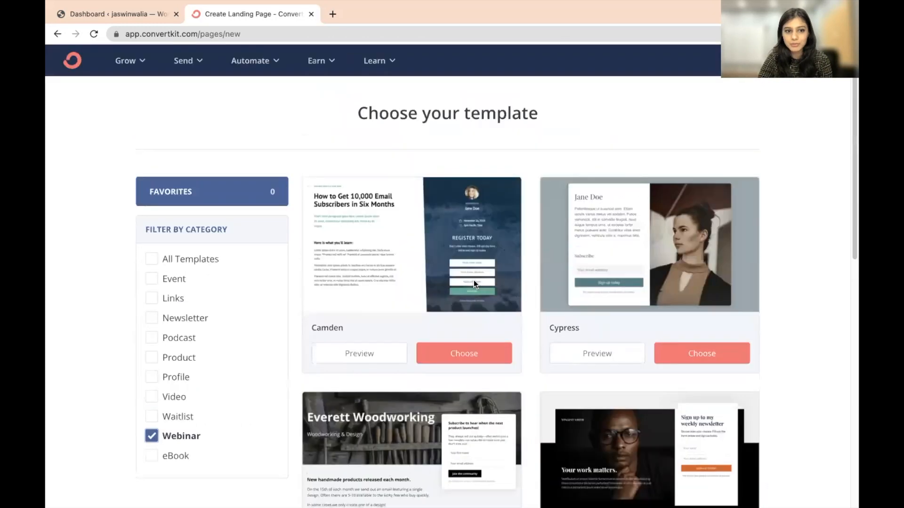
pyautogui.scroll(-2, 198, 295)
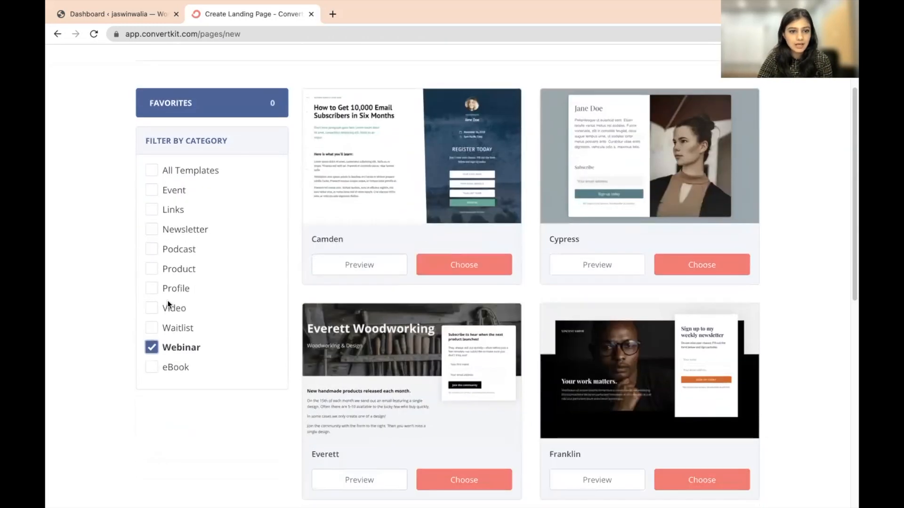
pyautogui.click(152, 371)
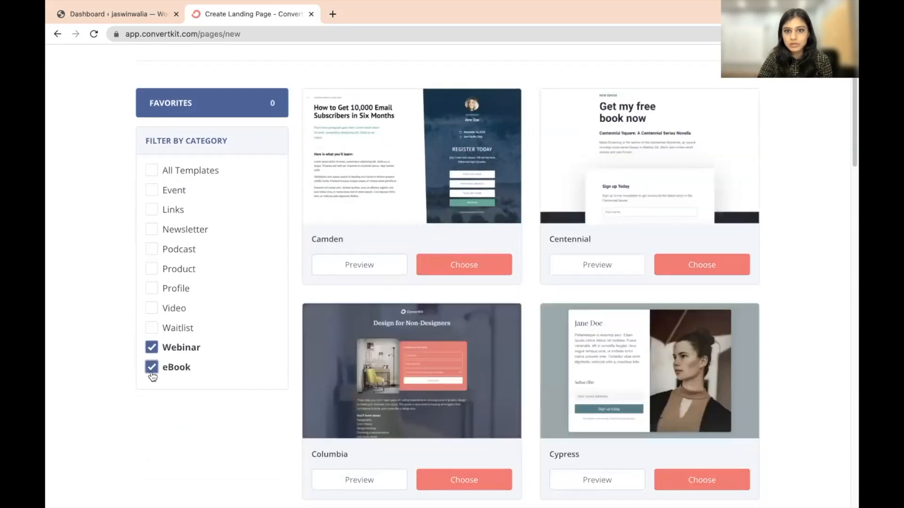
# - Choose the Franklin template from the filtered results
pyautogui.scroll(-5, 55, 334)
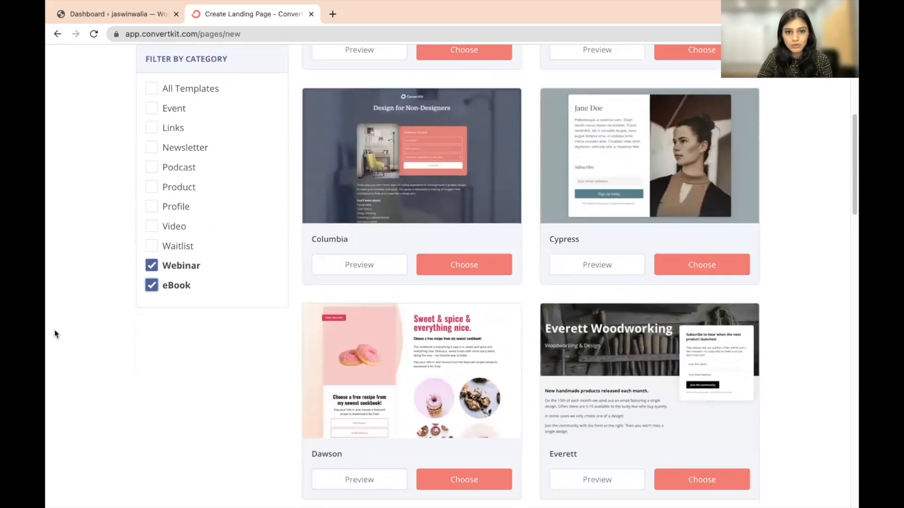
pyautogui.scroll(-5, 55, 334)
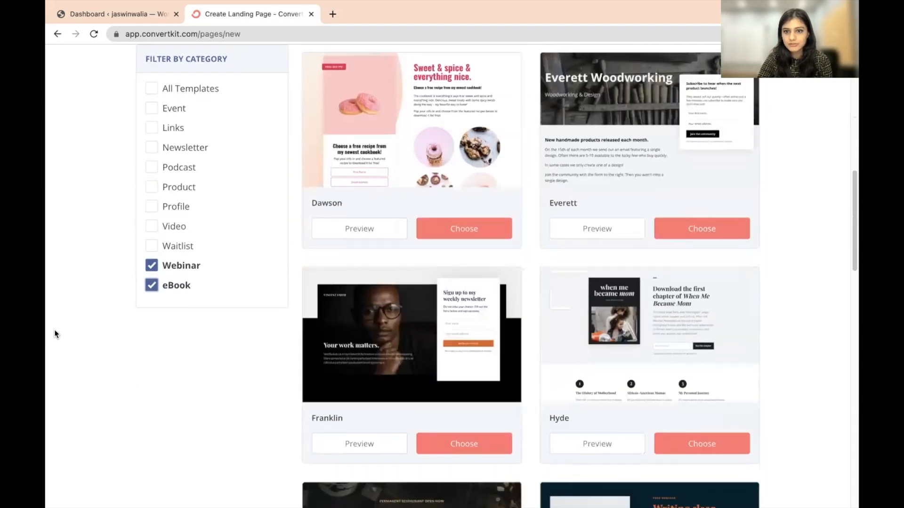
pyautogui.scroll(-3, 55, 334)
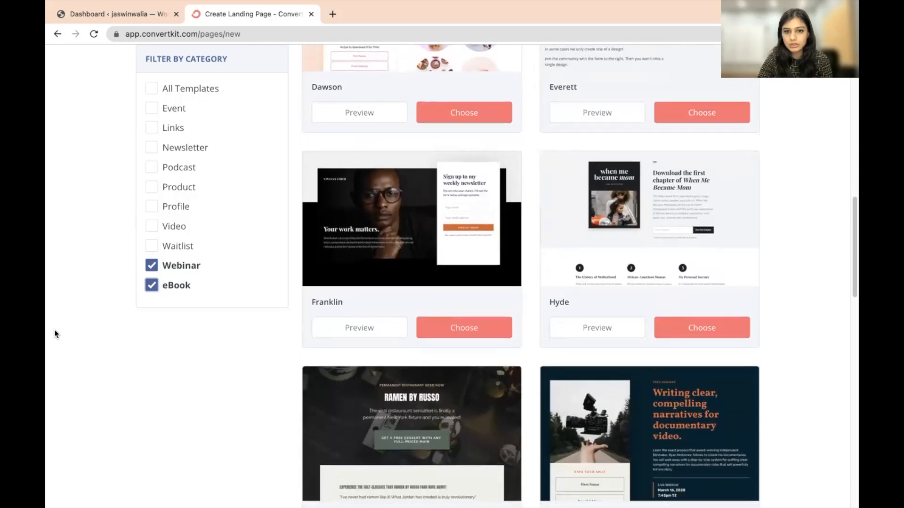
pyautogui.scroll(-1, 55, 334)
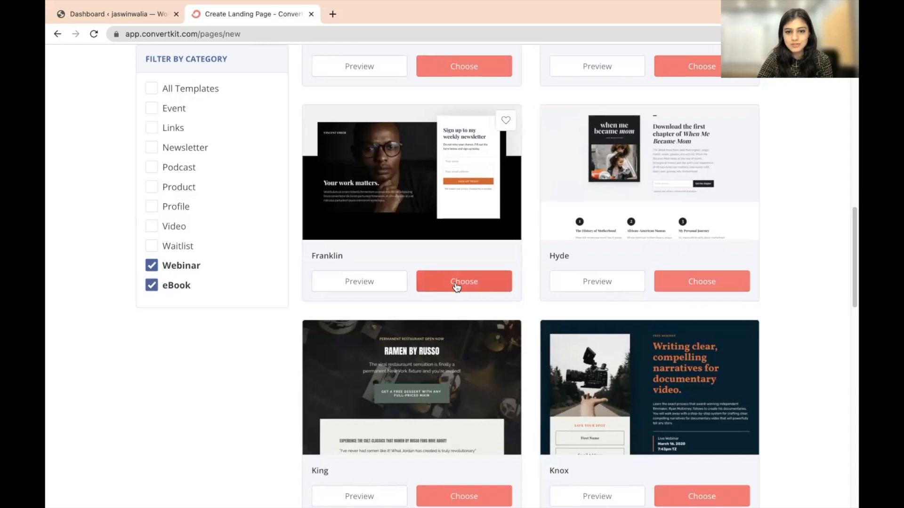
pyautogui.click(456, 284)
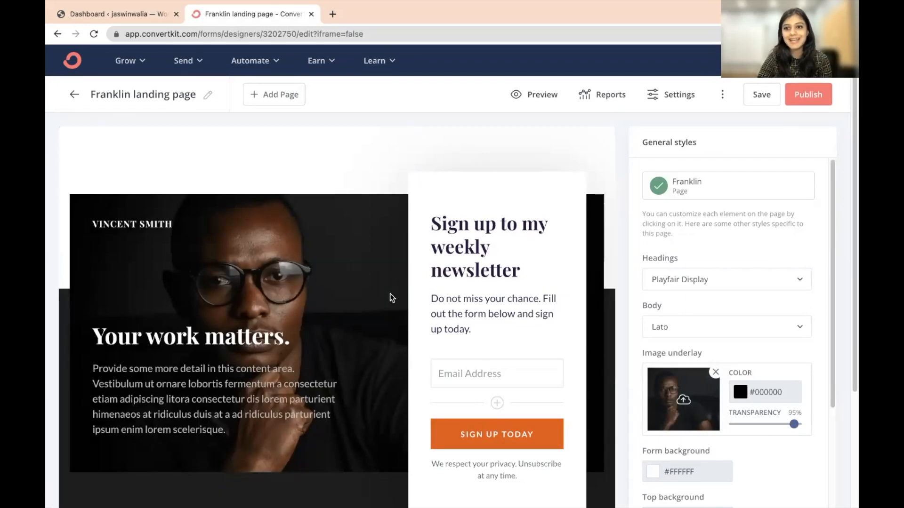
# - Scroll the Franklin page editor and add a new field below Email Address
pyautogui.scroll(-2, 303, 301)
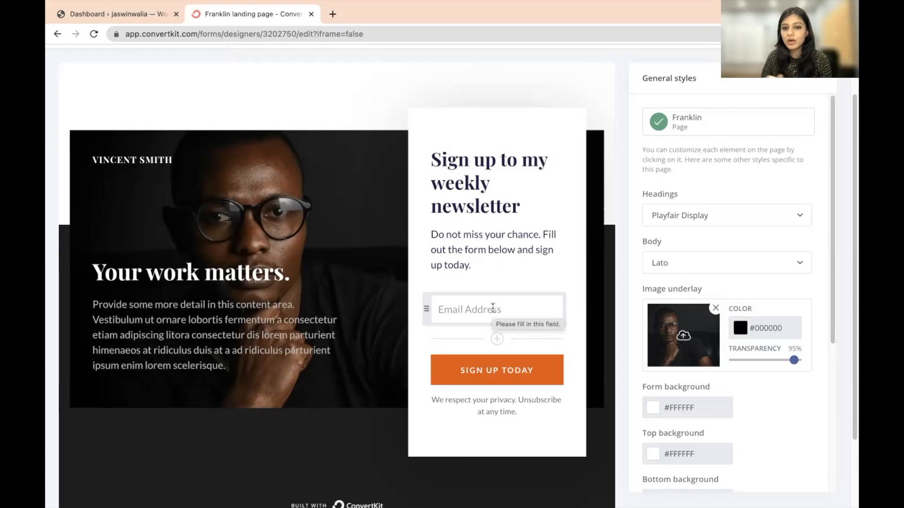
pyautogui.click(497, 340)
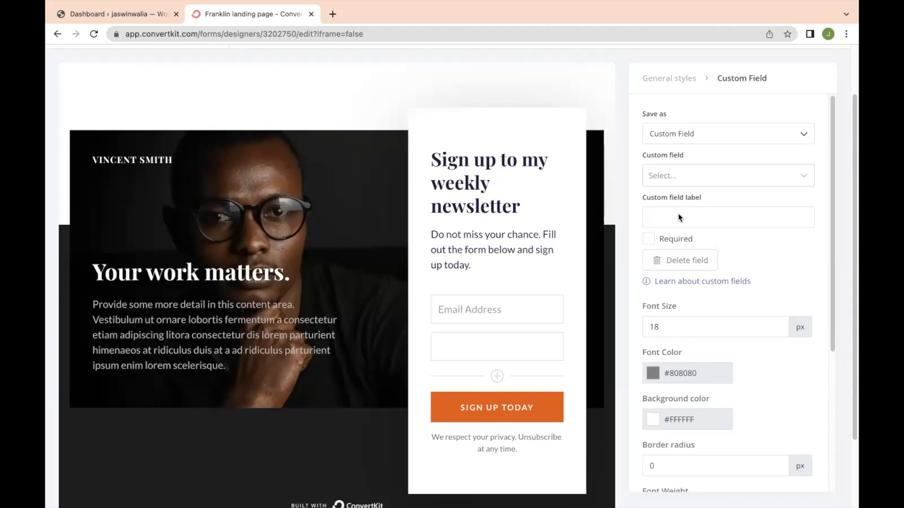
# - Make the new custom field a required First Name field
pyautogui.click(713, 125)
pyautogui.click(678, 134)
pyautogui.click(682, 178)
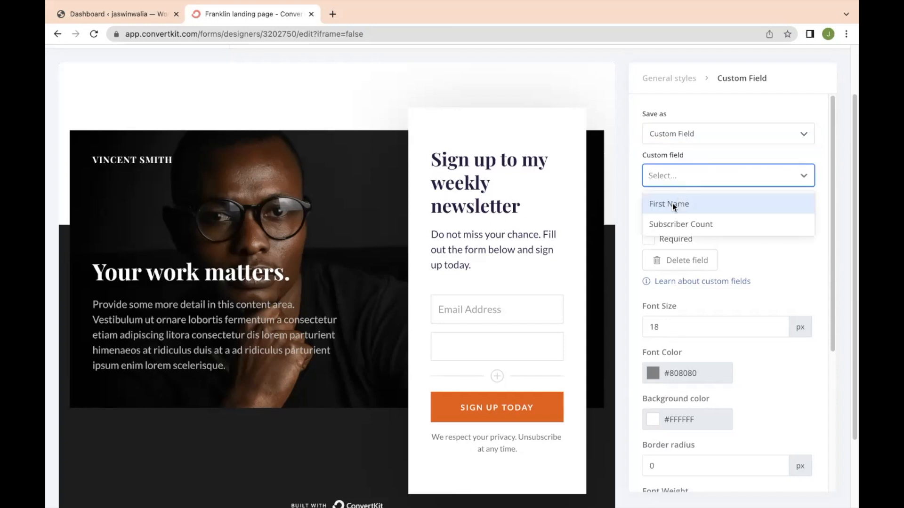
pyautogui.click(672, 204)
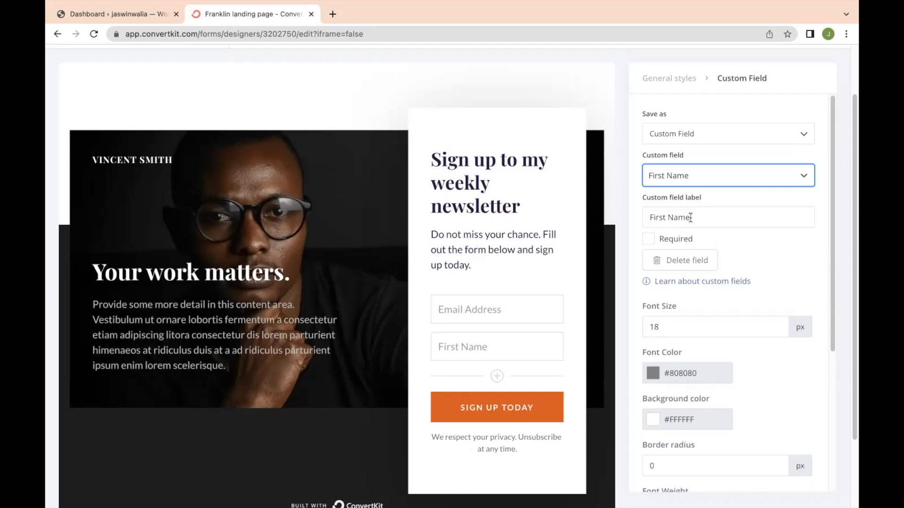
pyautogui.click(648, 240)
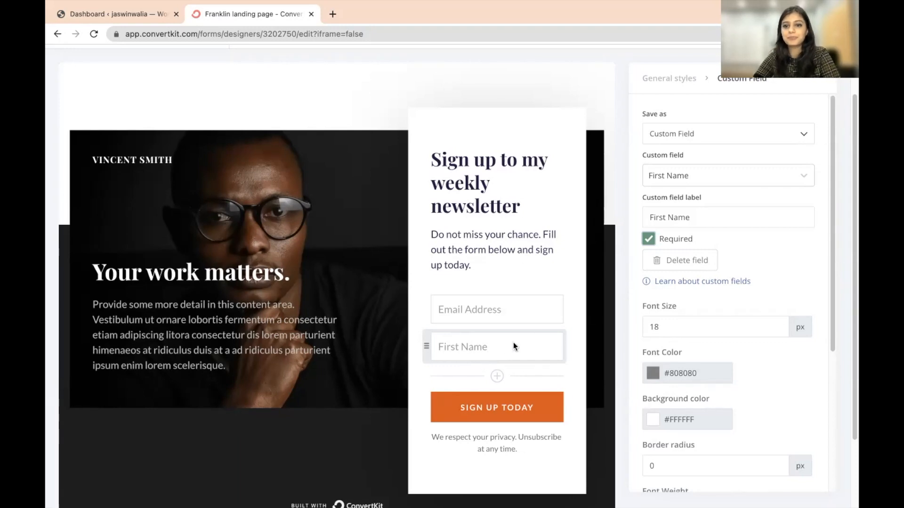
# - Open the Email Address field's style settings, then return to General styles
pyautogui.scroll(-2, 674, 311)
pyautogui.scroll(-2, 652, 318)
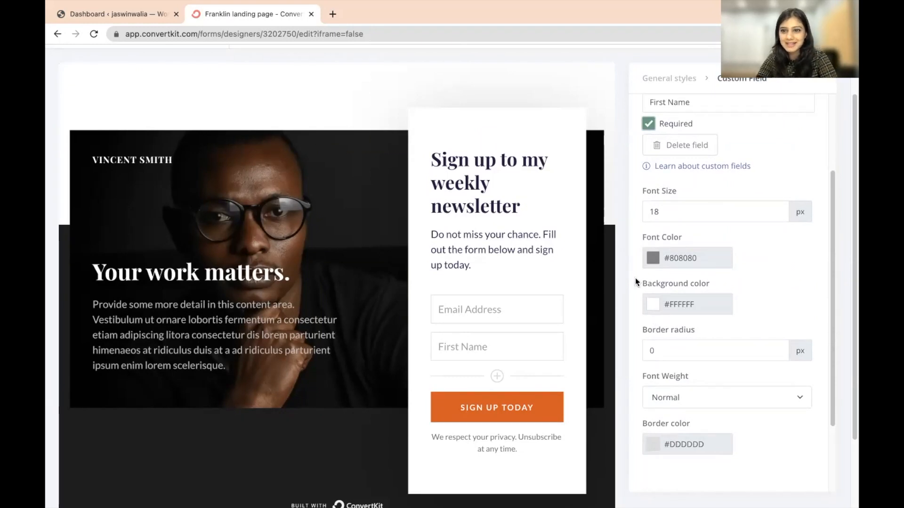
pyautogui.scroll(-2, 649, 310)
pyautogui.scroll(6, 663, 330)
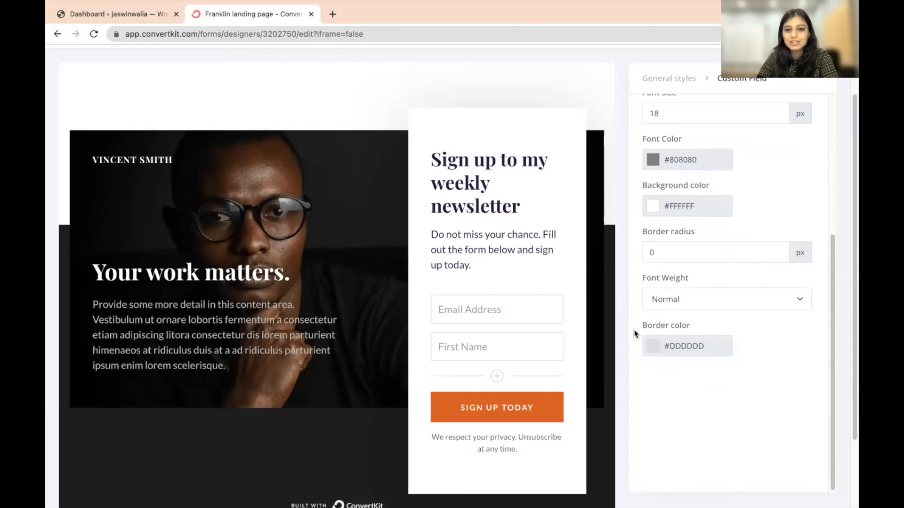
pyautogui.click(525, 305)
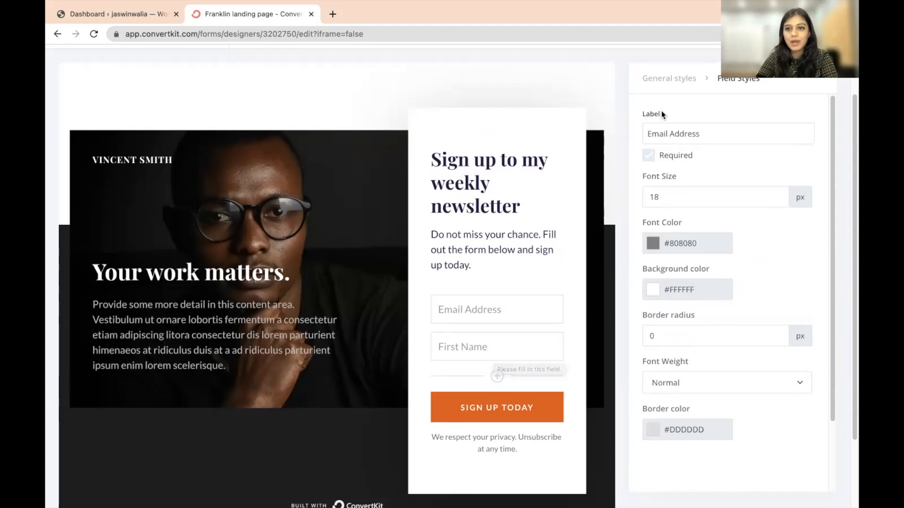
pyautogui.click(666, 80)
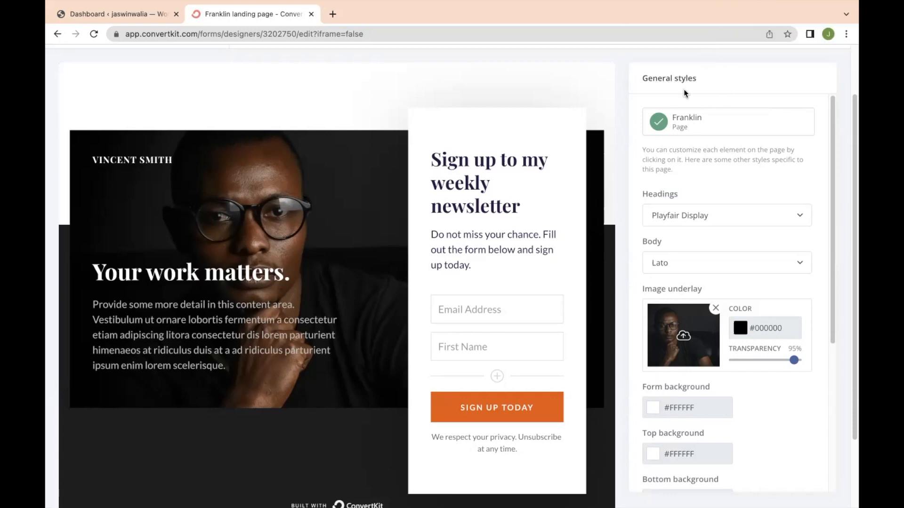
# - Point out the Image underlay setting and open the Media dialog for the background photo
pyautogui.moveTo(645, 289); pyautogui.dragTo(704, 292)
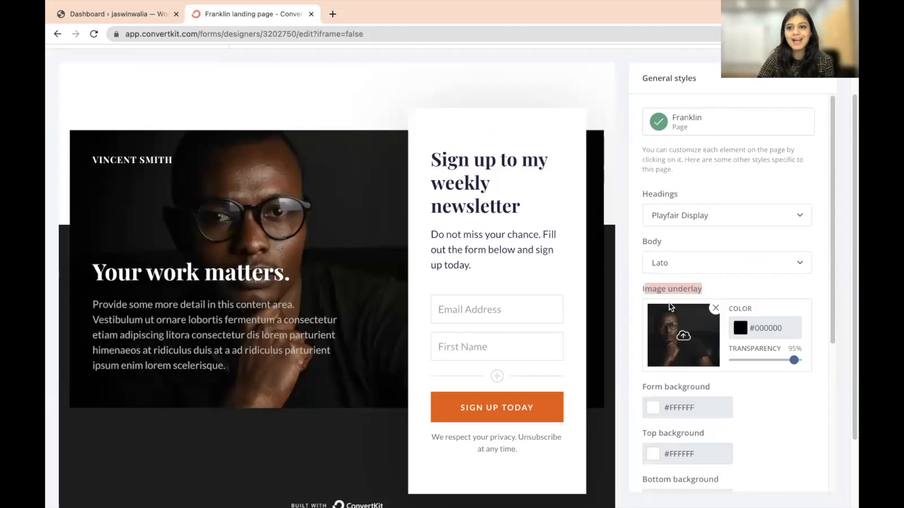
pyautogui.click(683, 336)
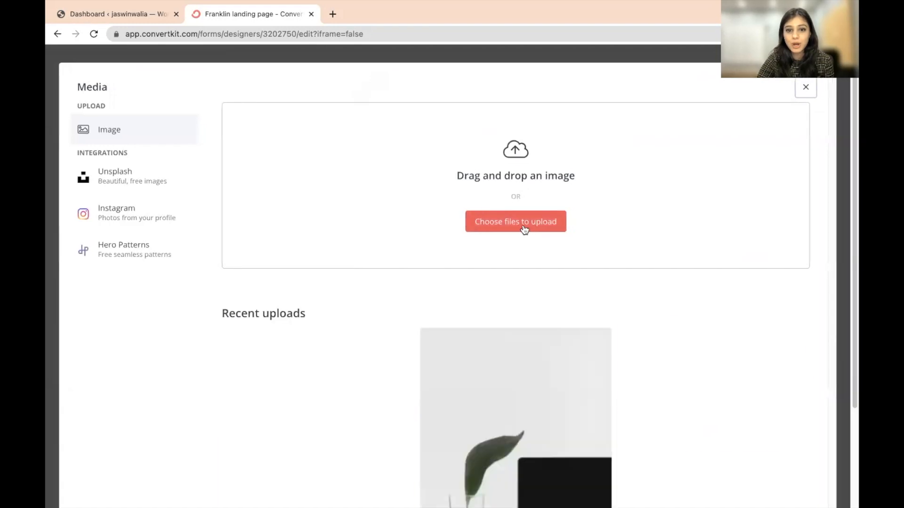
# - Browse Unsplash stock photos in the Media dialog, then switch back to Image upload
pyautogui.click(108, 172)
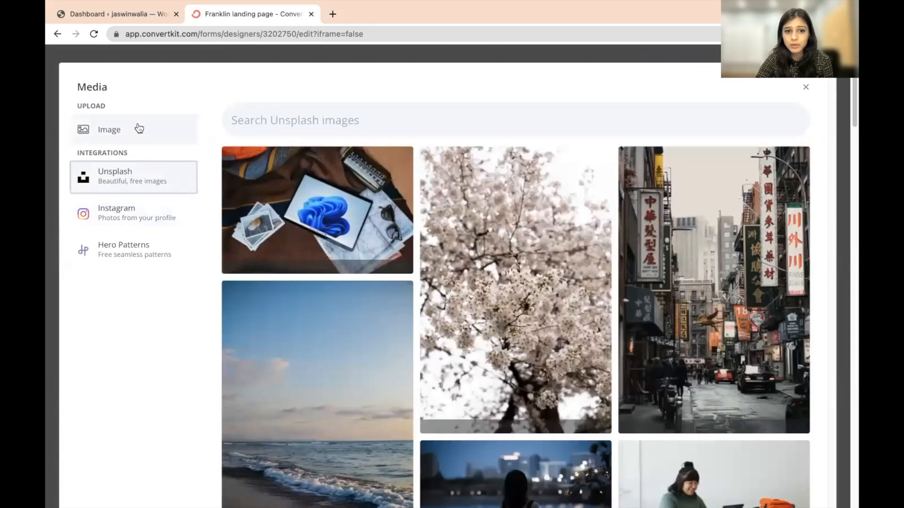
pyautogui.click(137, 129)
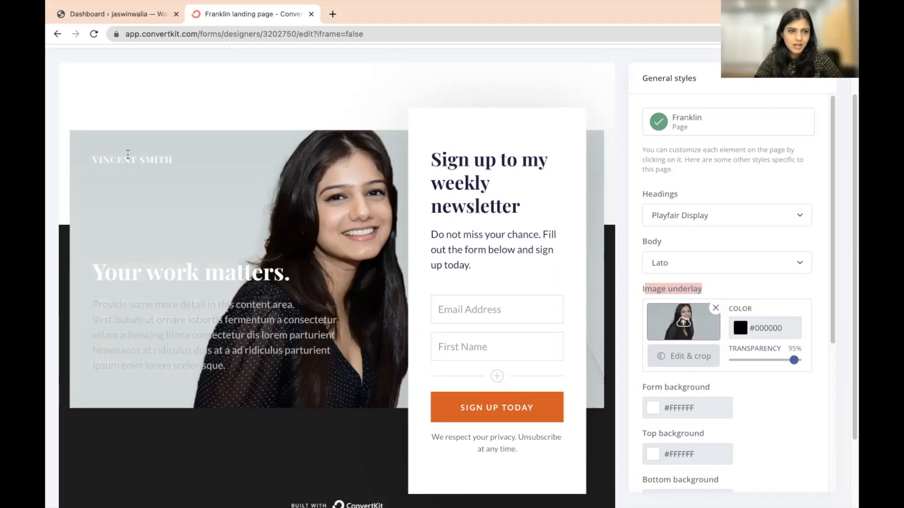
# - Replace the name at the top of the photo with the owner's name in grey
pyautogui.moveTo(97, 271); pyautogui.dragTo(291, 273)
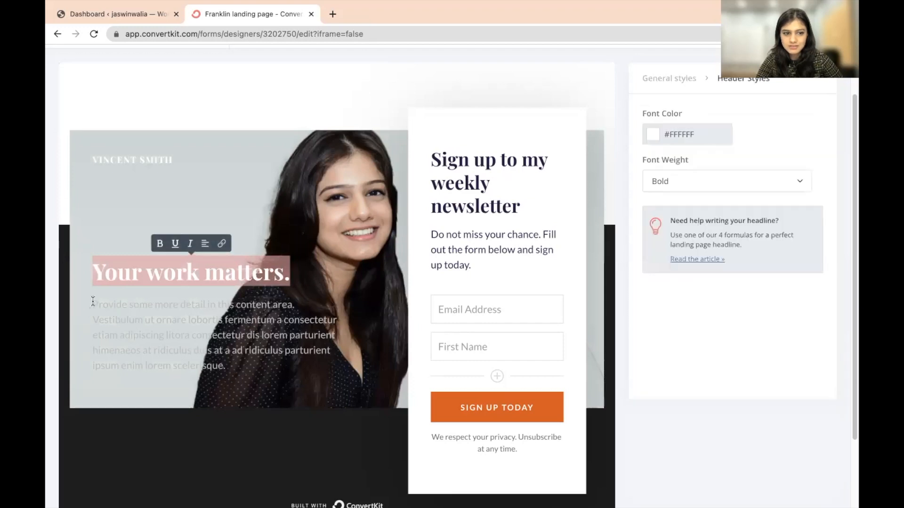
pyautogui.moveTo(93, 301); pyautogui.dragTo(248, 374)
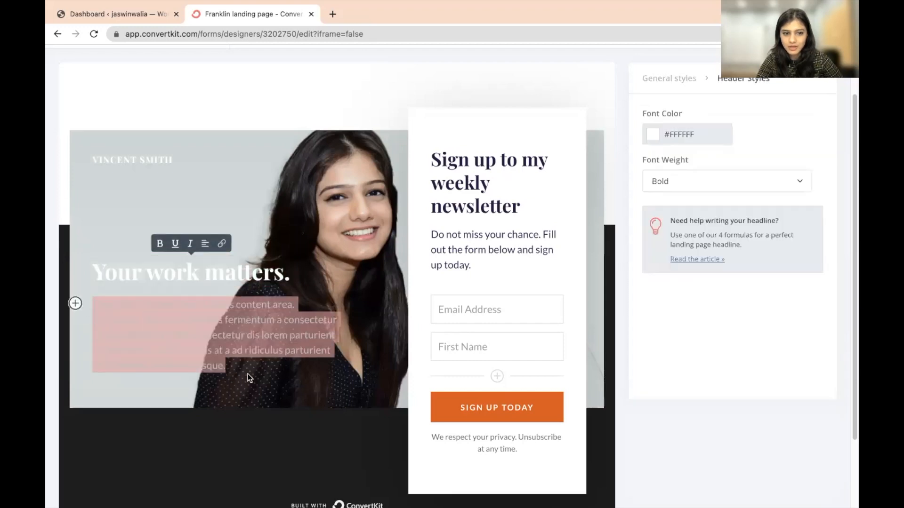
pyautogui.tripleClick(143, 161)
pyautogui.press('BackSpace')
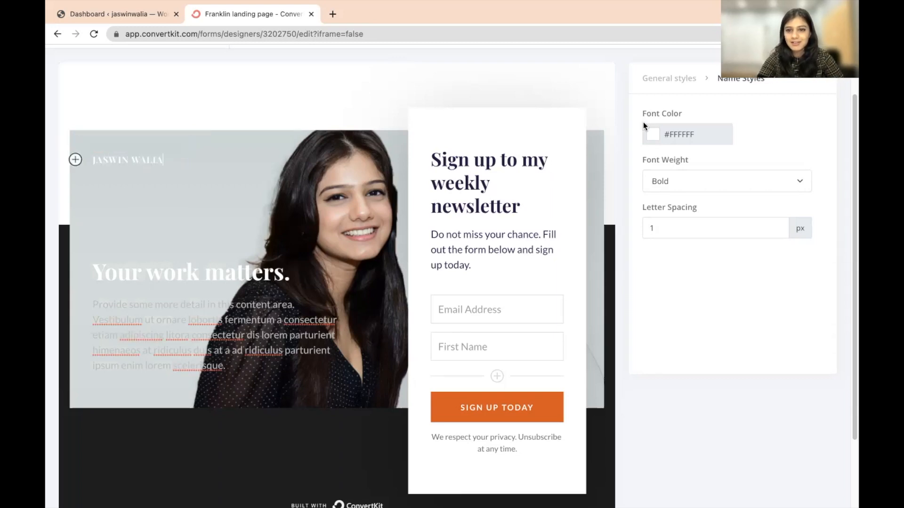
pyautogui.click(653, 134)
pyautogui.click(667, 180)
pyautogui.moveTo(683, 231); pyautogui.dragTo(640, 195)
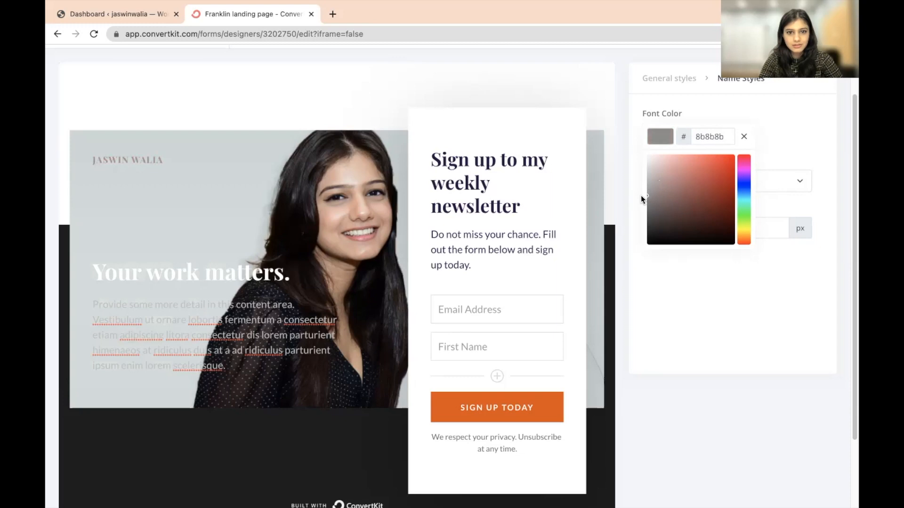
pyautogui.click(672, 280)
# - Retype the headline as 'Heading 1.' and set its font colour to grey
pyautogui.tripleClick(109, 276)
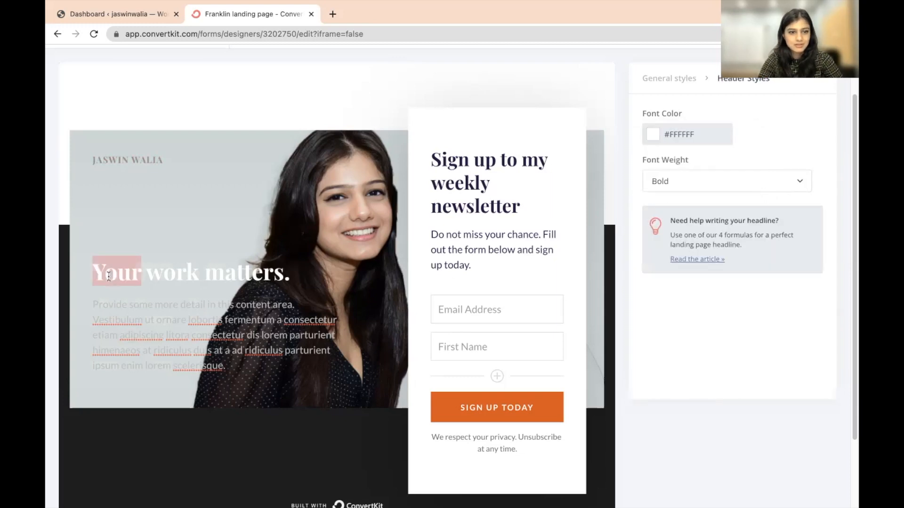
pyautogui.press('BackSpace')
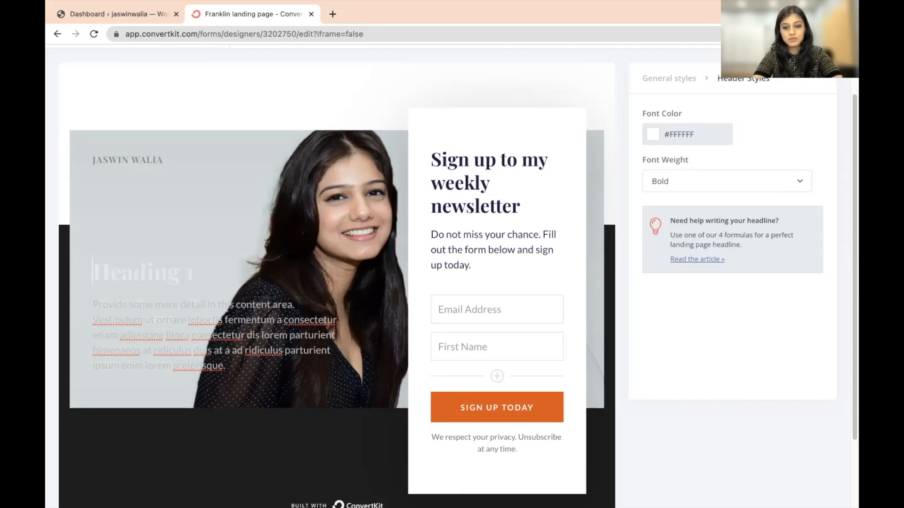
pyautogui.write('Headin')
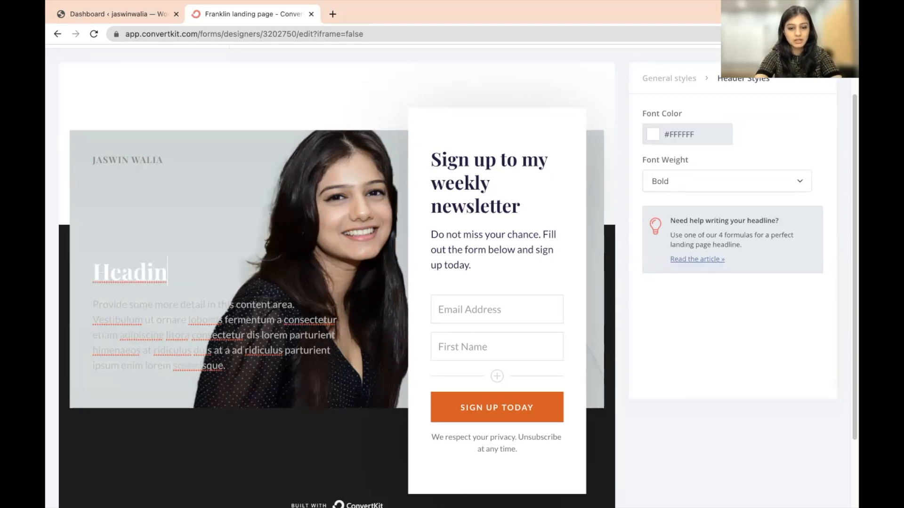
pyautogui.write('g 1.')
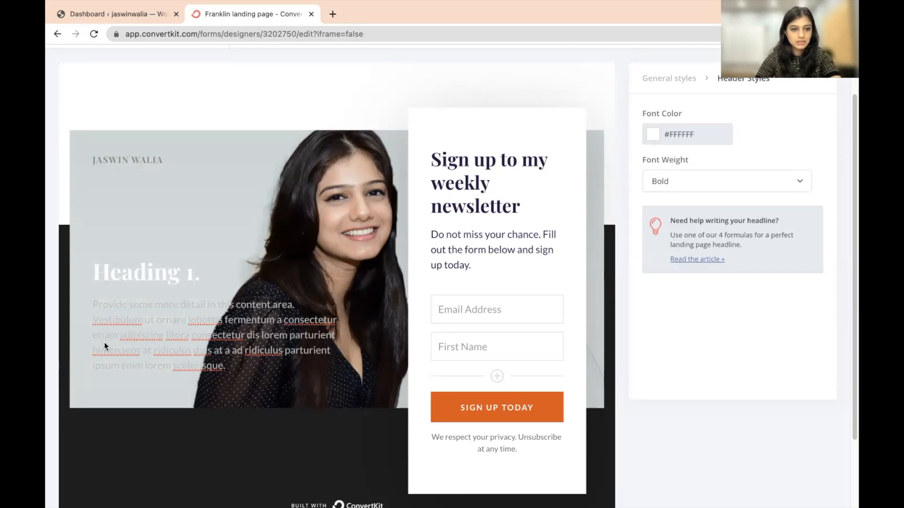
pyautogui.moveTo(226, 366); pyautogui.dragTo(200, 273)
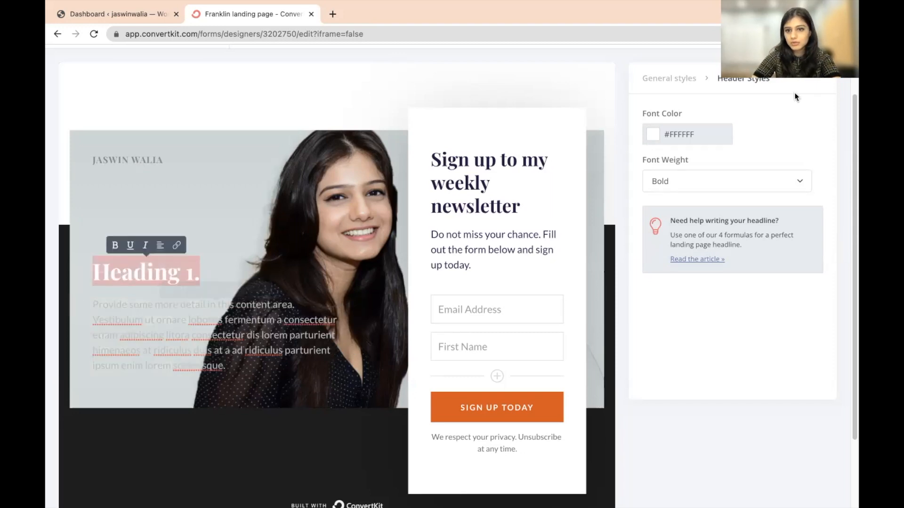
pyautogui.click(654, 136)
pyautogui.moveTo(667, 181); pyautogui.dragTo(629, 188)
pyautogui.click(138, 345)
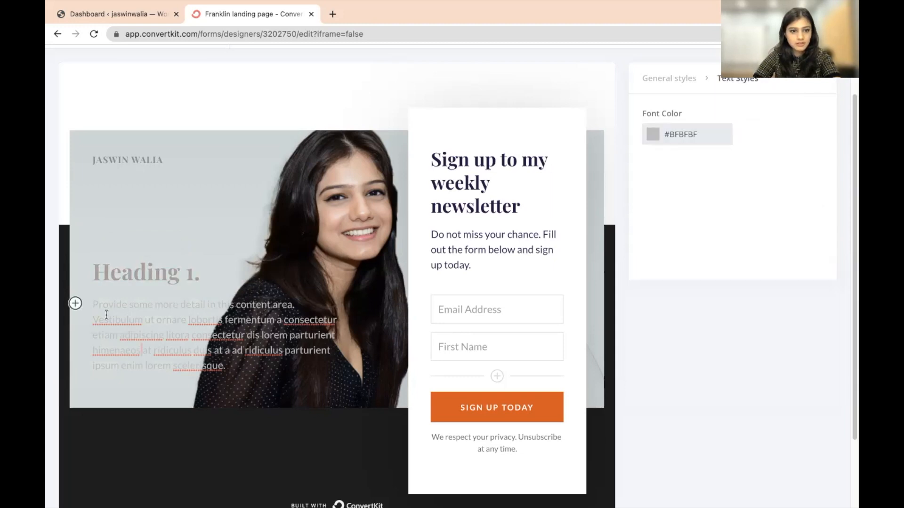
# - Set the body paragraph's Font Color in Text Styles to #F7F7F7
pyautogui.tripleClick(102, 309)
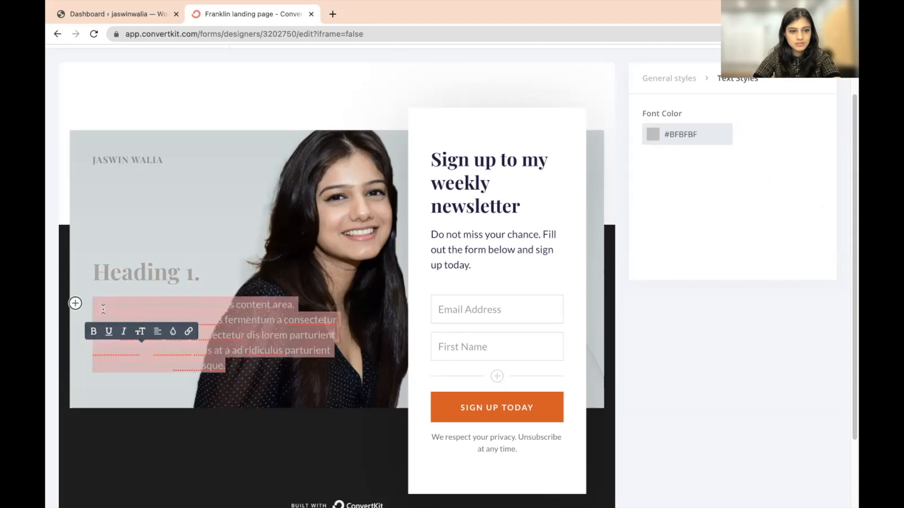
pyautogui.click(652, 134)
pyautogui.moveTo(667, 209); pyautogui.dragTo(643, 255)
pyautogui.moveTo(641, 182); pyautogui.dragTo(625, 160)
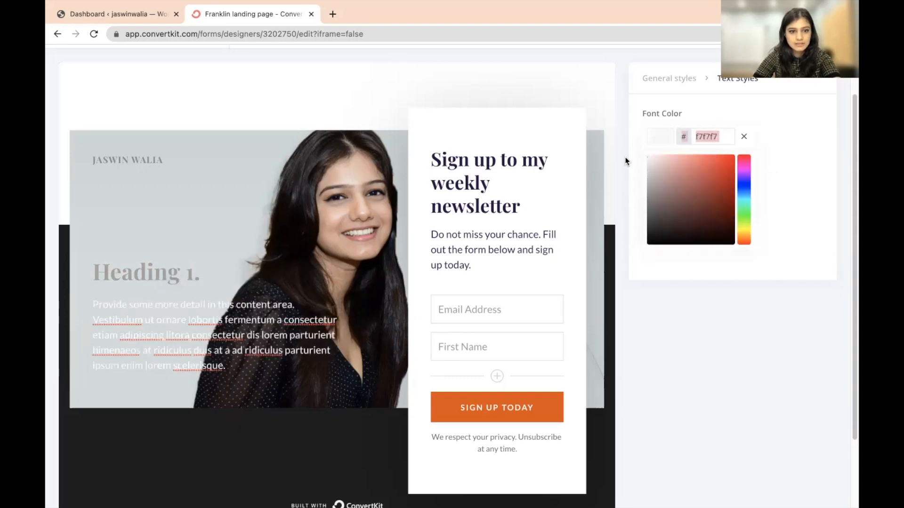
pyautogui.click(214, 80)
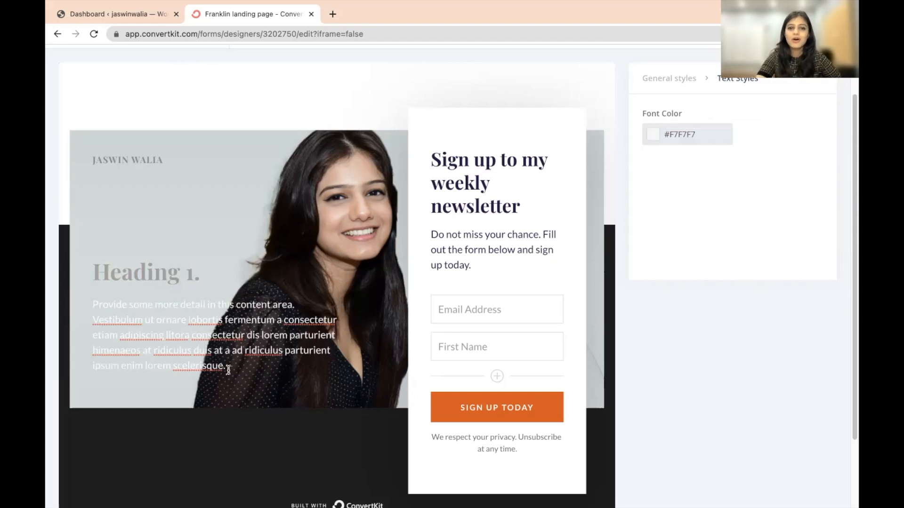
pyautogui.moveTo(94, 305); pyautogui.dragTo(225, 363)
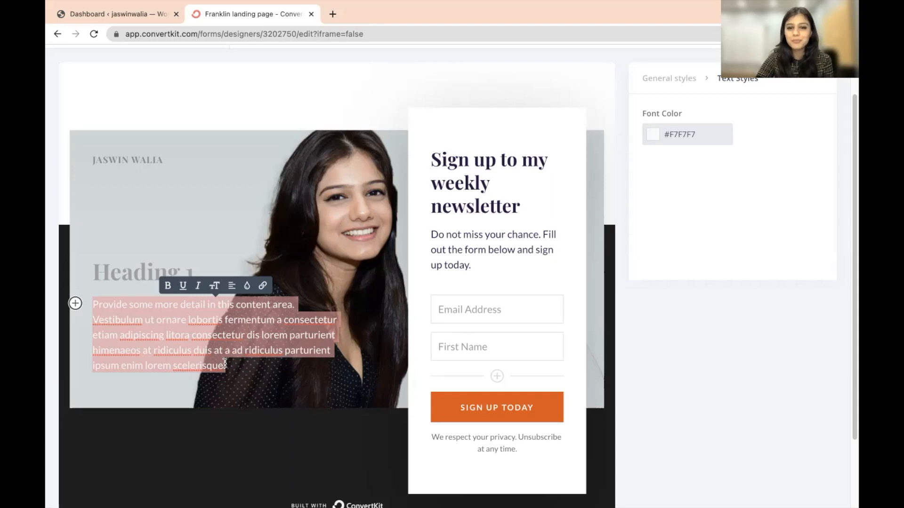
# - Replace the form heading with 'Get a free Ebook about Digital Marketing.', correcting the typo
pyautogui.click(463, 166)
pyautogui.tripleClick(463, 165)
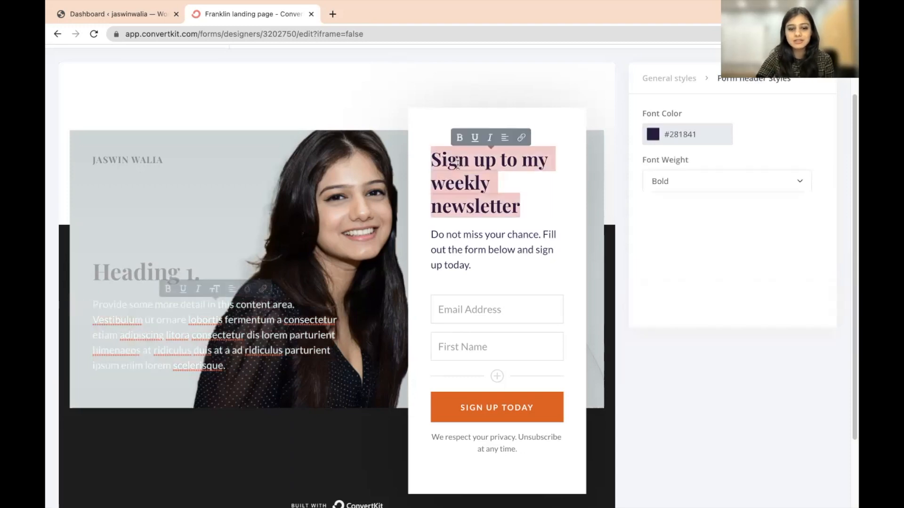
pyautogui.write('Get a f')
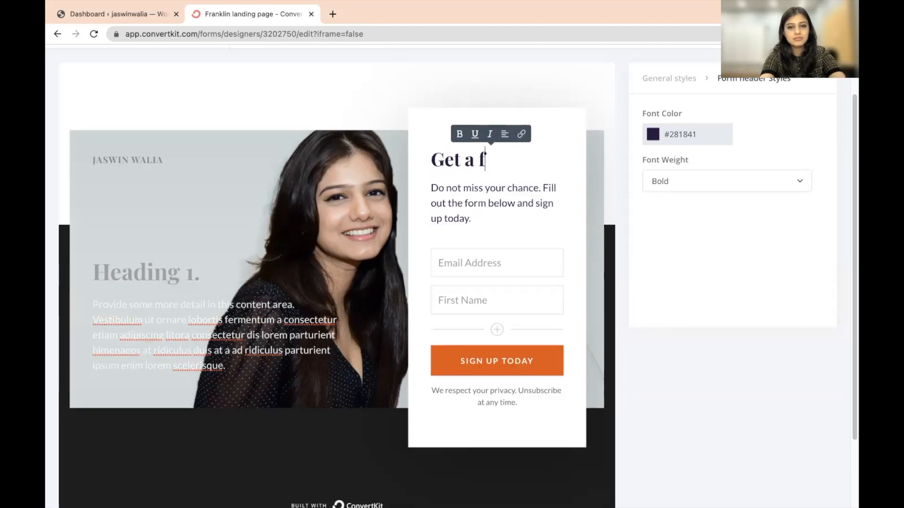
pyautogui.write('ree Ebook')
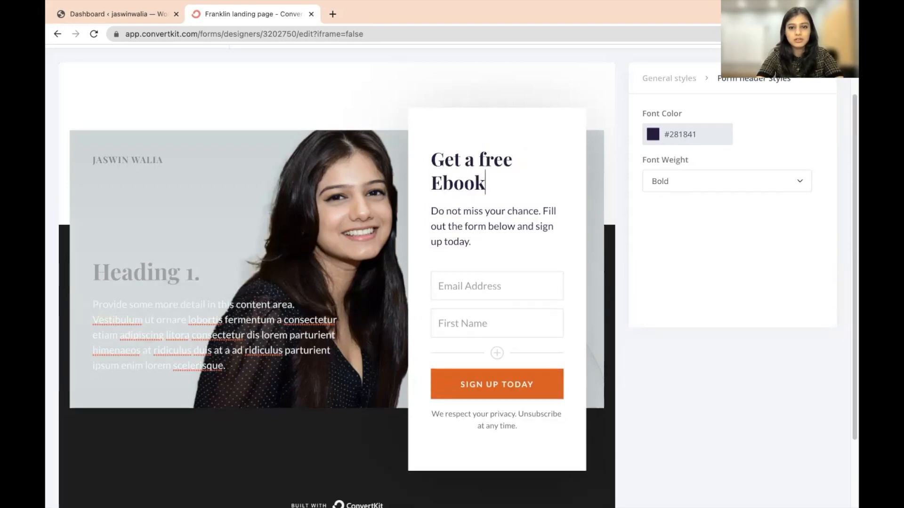
pyautogui.write(' abouit Dugi')
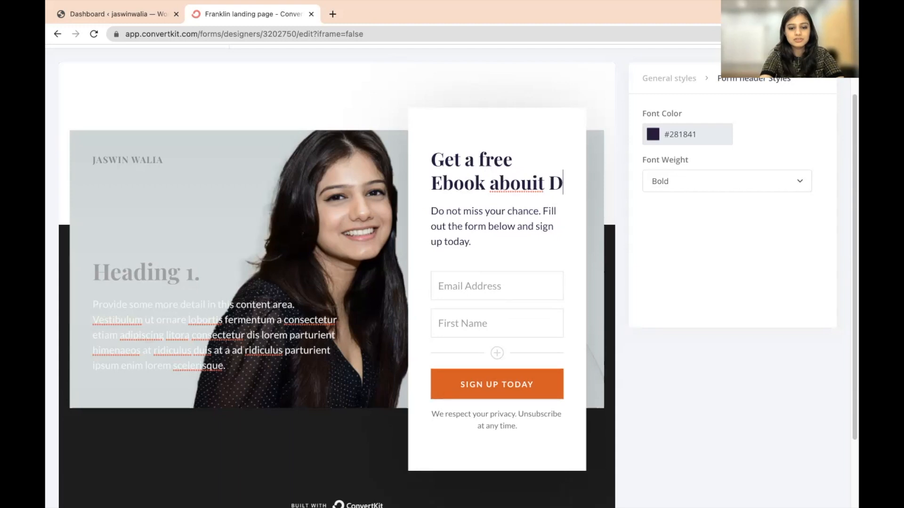
pyautogui.press('BackSpace')
pyautogui.press('BackSpace')
pyautogui.press('BackSpace')
pyautogui.press('BackSpace')
pyautogui.press('BackSpace')
pyautogui.press('BackSpace')
pyautogui.press('BackSpace')
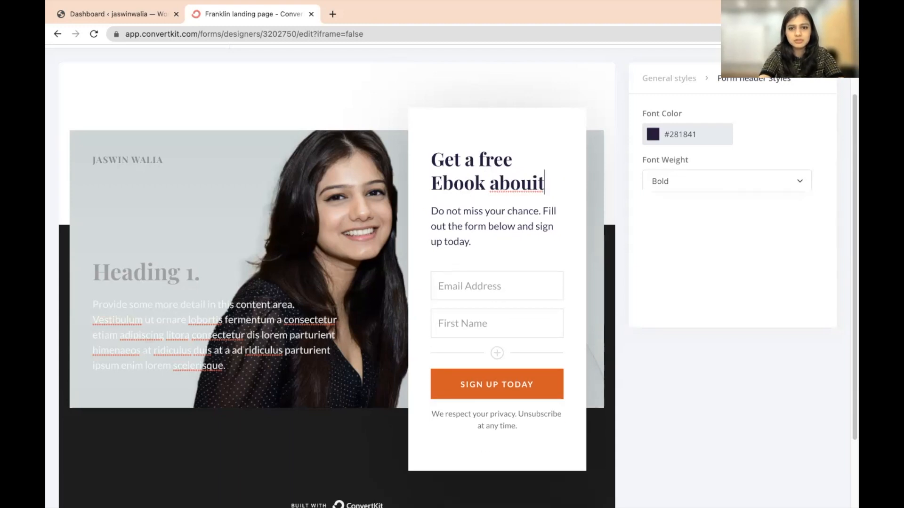
pyautogui.write('t D')
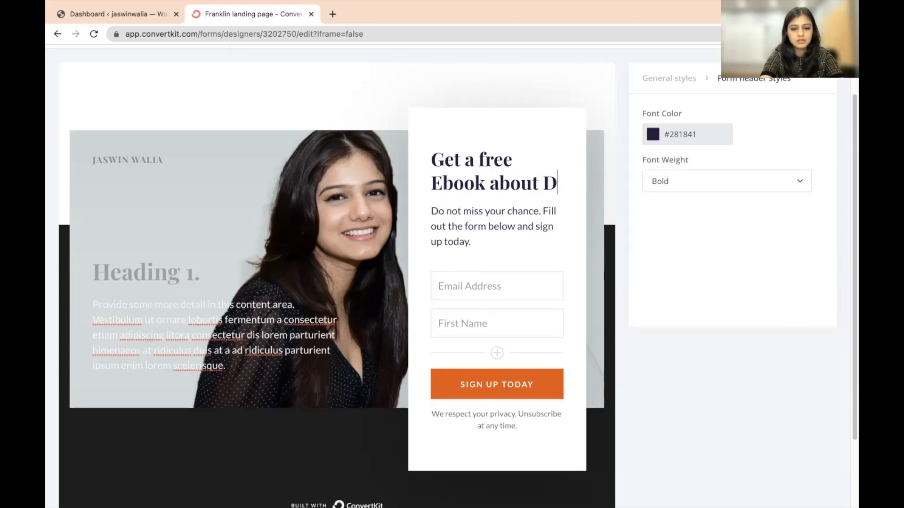
pyautogui.write('igital Mar')
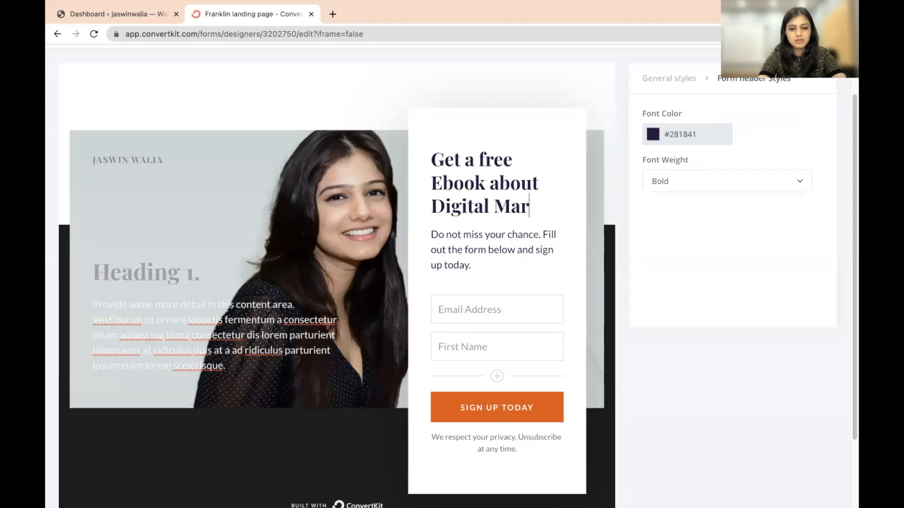
pyautogui.write('keting.')
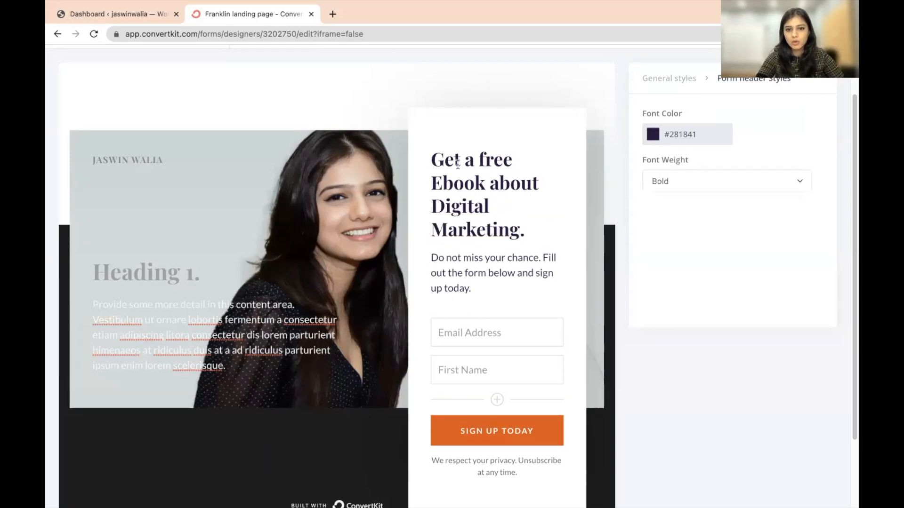
pyautogui.moveTo(430, 257); pyautogui.dragTo(519, 288)
pyautogui.click(507, 289)
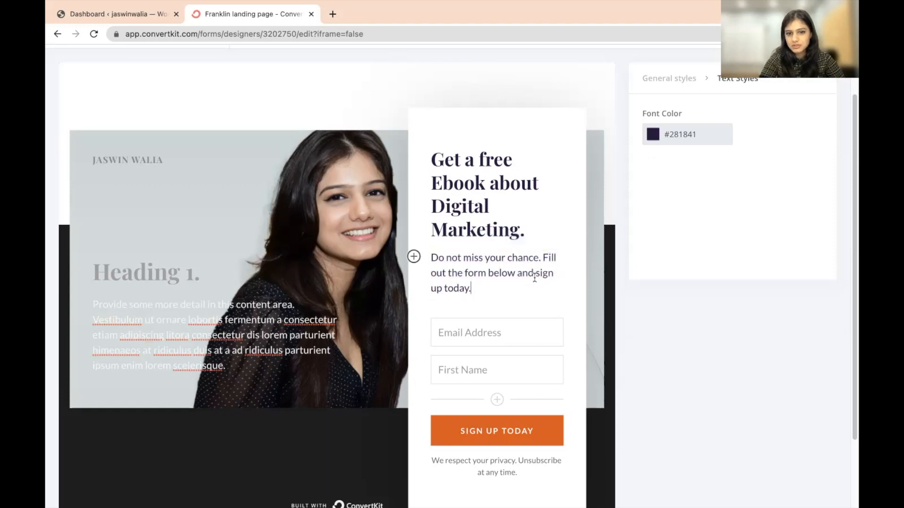
# - Change 'sign up' to 'get the free ebook' in the intro and add a field after First Name
pyautogui.doubleClick(540, 273)
pyautogui.write('get')
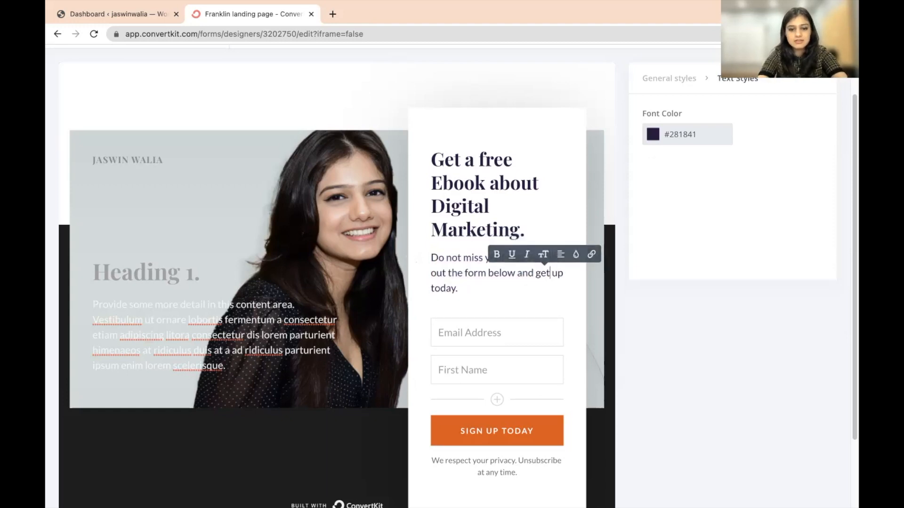
pyautogui.write(' the free ebo')
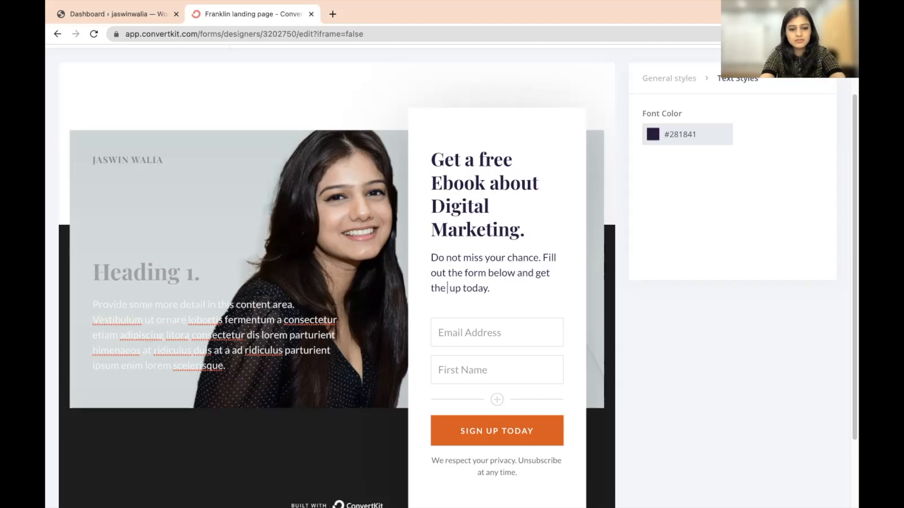
pyautogui.write('ok')
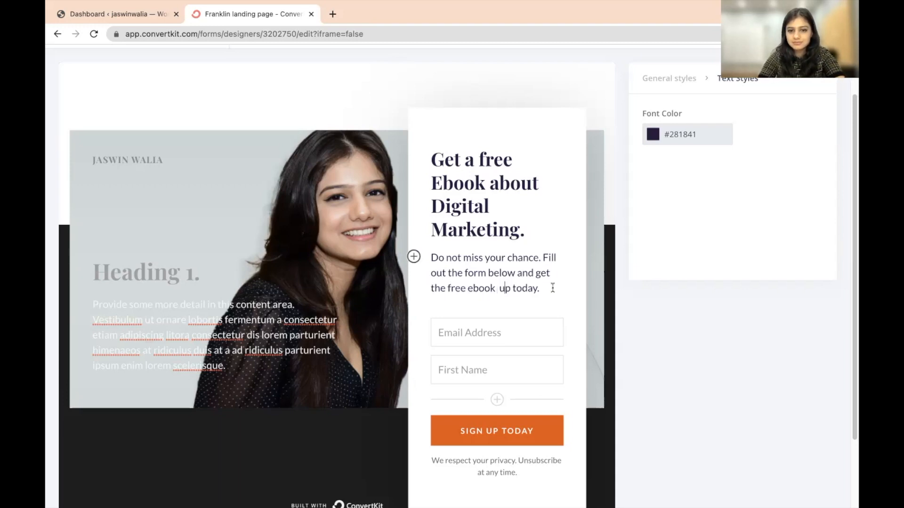
pyautogui.press('Delete')
pyautogui.press('Delete')
pyautogui.press('Delete')
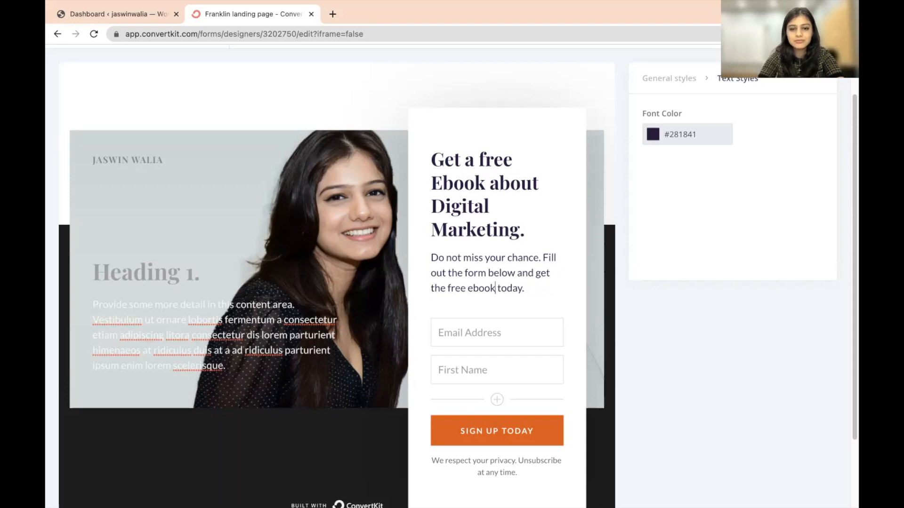
pyautogui.scroll(-2, 259, 405)
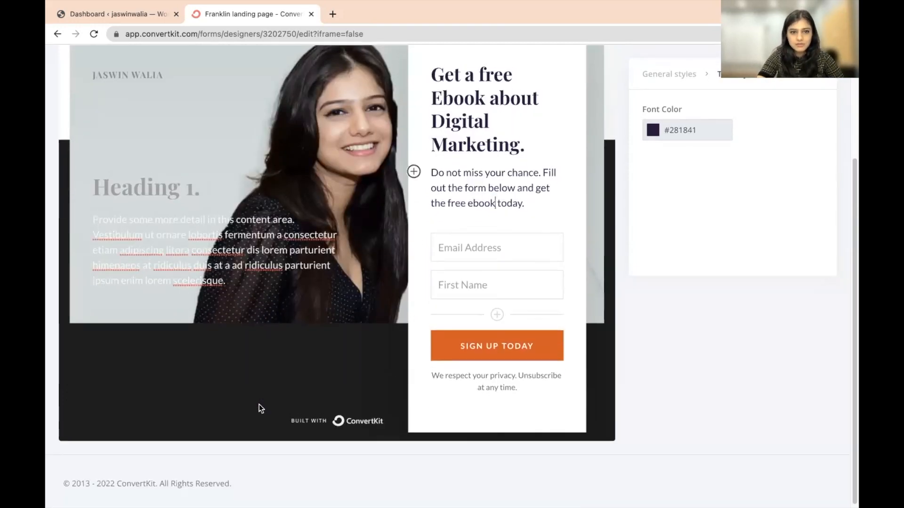
pyautogui.scroll(2, 258, 405)
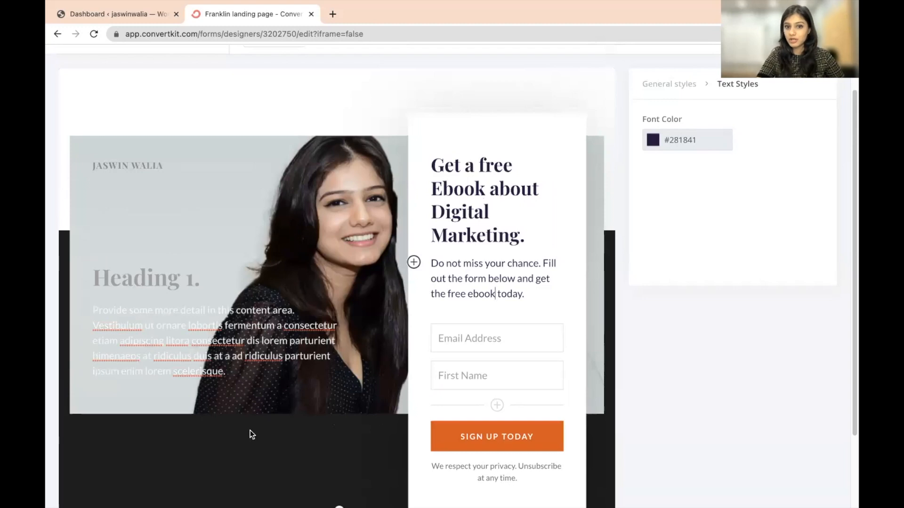
pyautogui.click(497, 405)
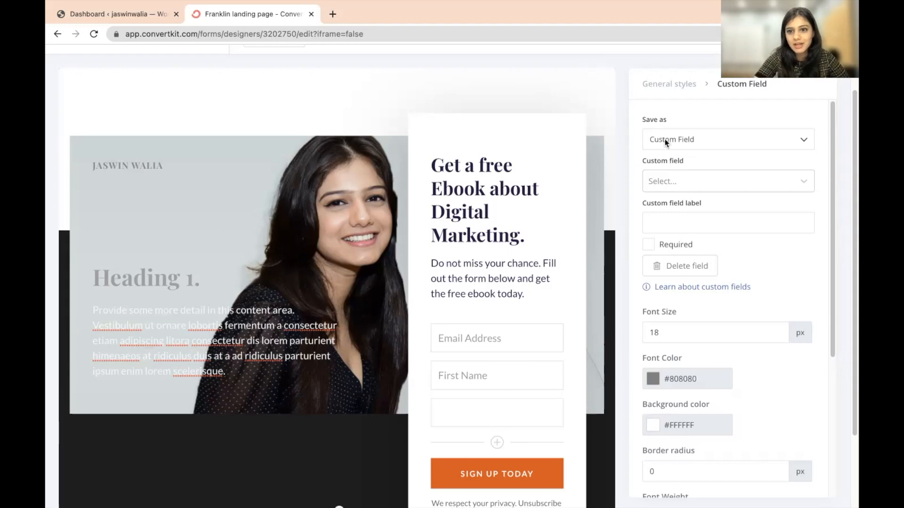
# - Give the new third form field the placeholder 'Message Me' below First Name
pyautogui.click(489, 412)
pyautogui.write('Message Me')
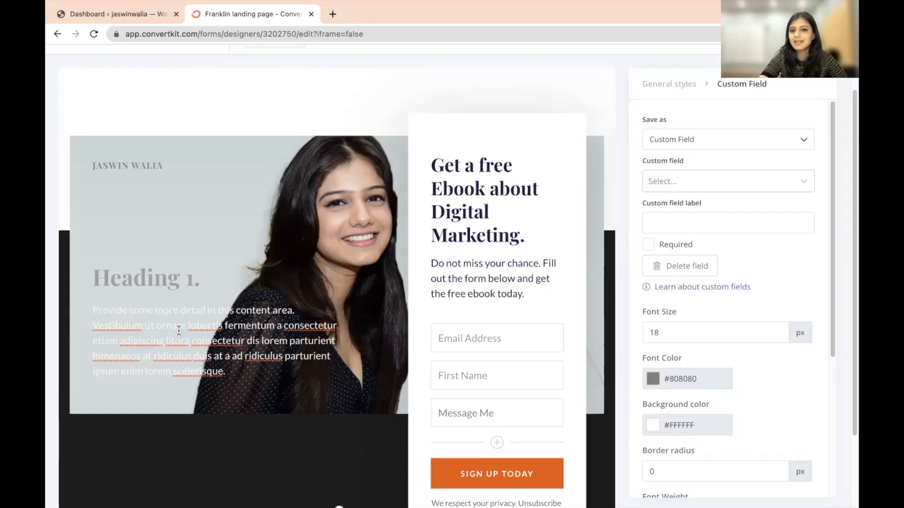
pyautogui.scroll(-4, 179, 331)
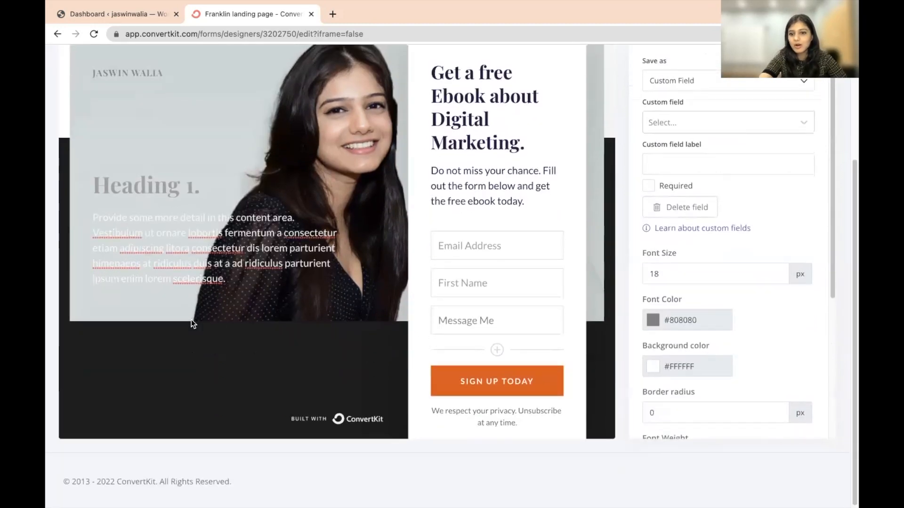
pyautogui.scroll(5, 191, 320)
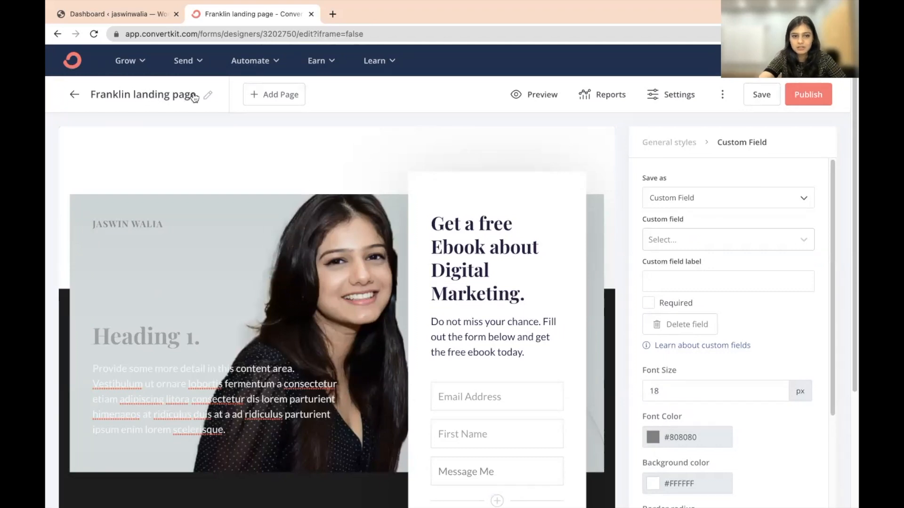
# - Replace the page title 'Franklin landing page' with 'Personal Branding Ebook'
pyautogui.click(208, 95)
pyautogui.moveTo(192, 95); pyautogui.dragTo(90, 95)
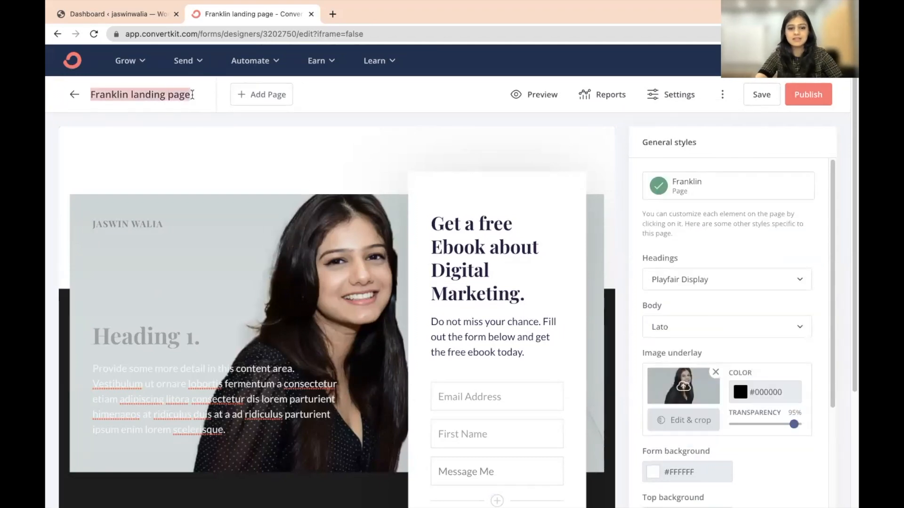
pyautogui.write('Personal')
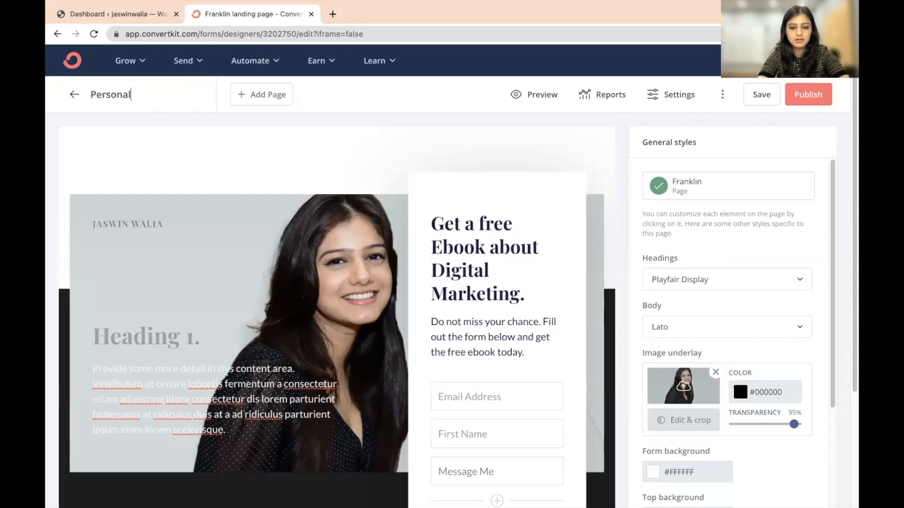
pyautogui.write(' Branding Ebook')
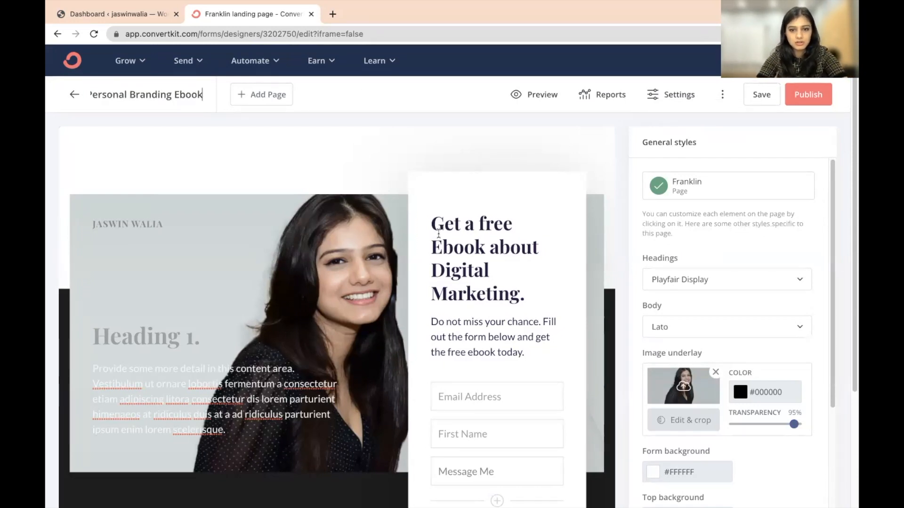
pyautogui.scroll(-1, 155, 330)
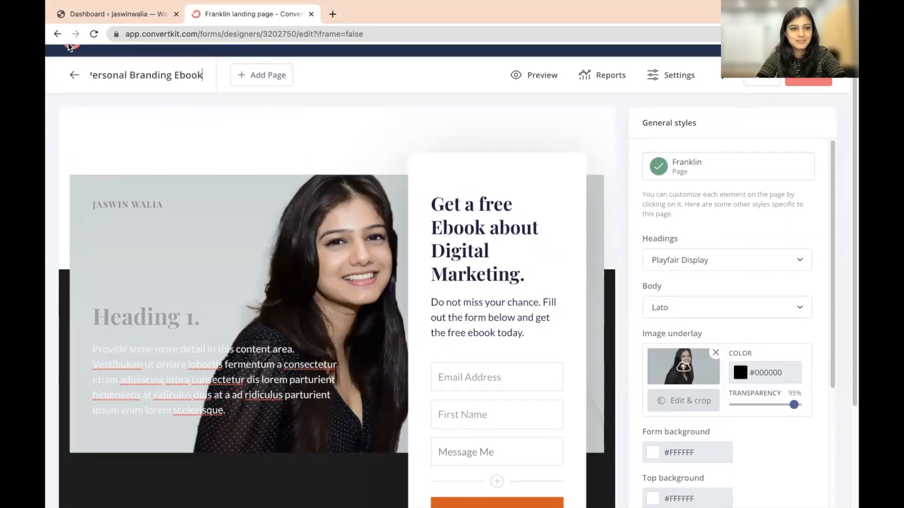
pyautogui.scroll(1, 410, 217)
pyautogui.scroll(1, 410, 217)
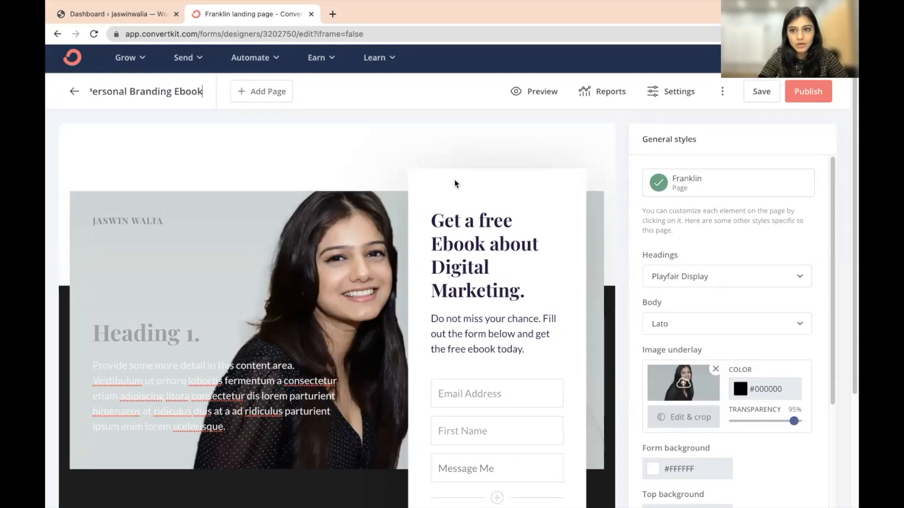
# - Save and publish the Personal Branding Ebook page, then copy its public share URL
pyautogui.click(763, 97)
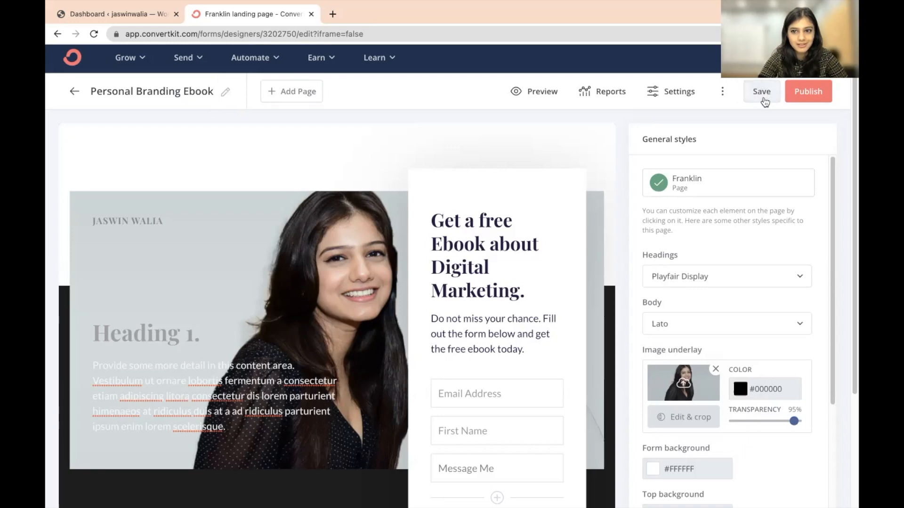
pyautogui.click(821, 91)
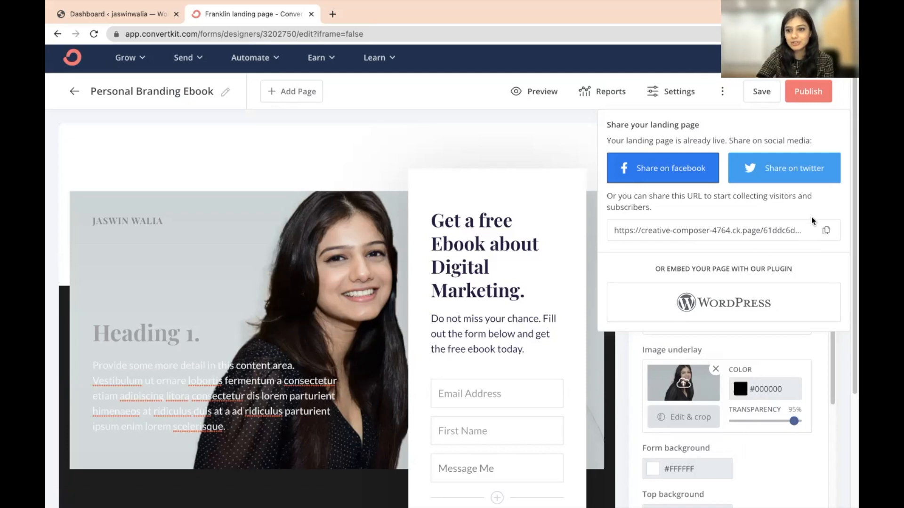
pyautogui.click(822, 233)
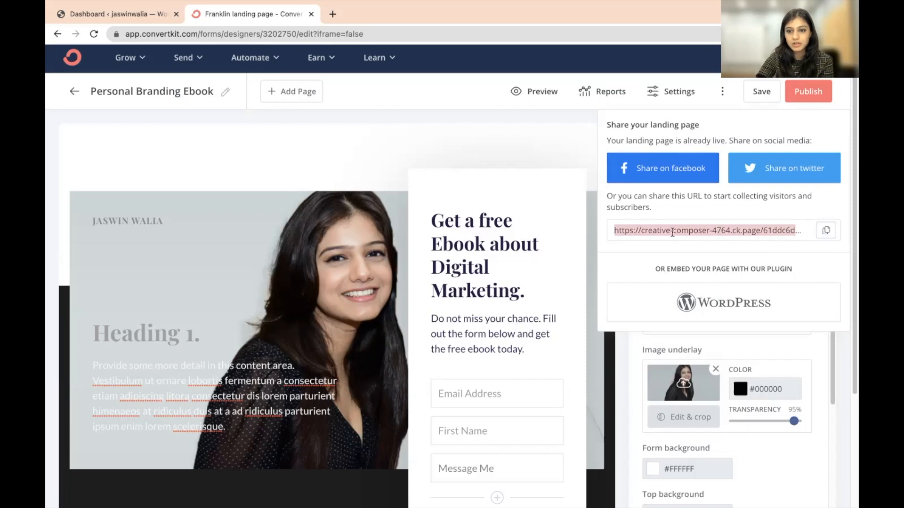